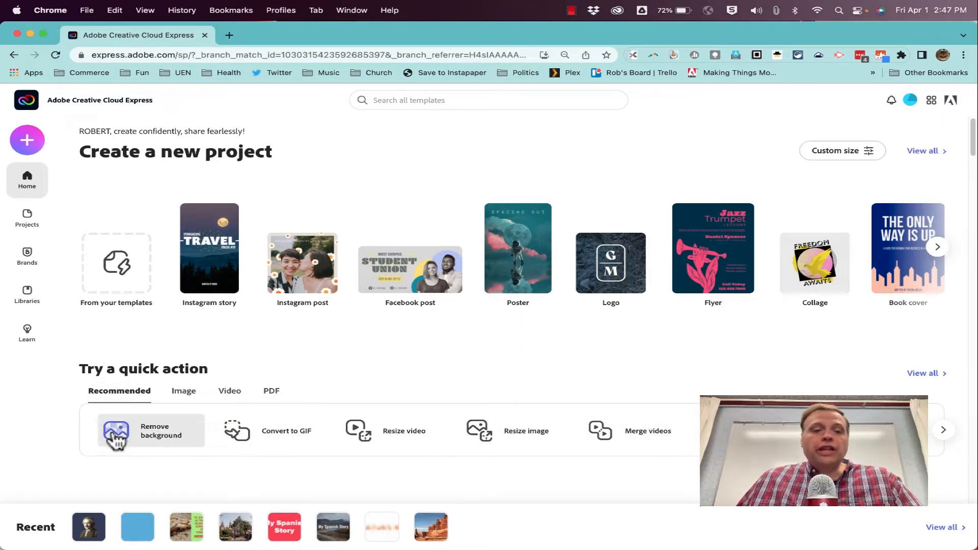
Step: Use the Remove background quick action on IMG_7011.JPG from the Yellowstone Images folder
click(162, 436)
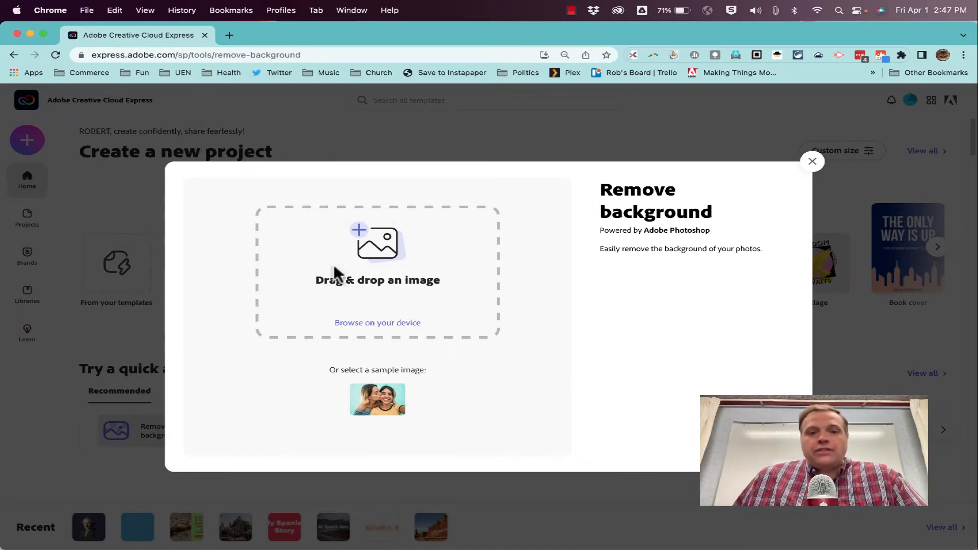
click(356, 326)
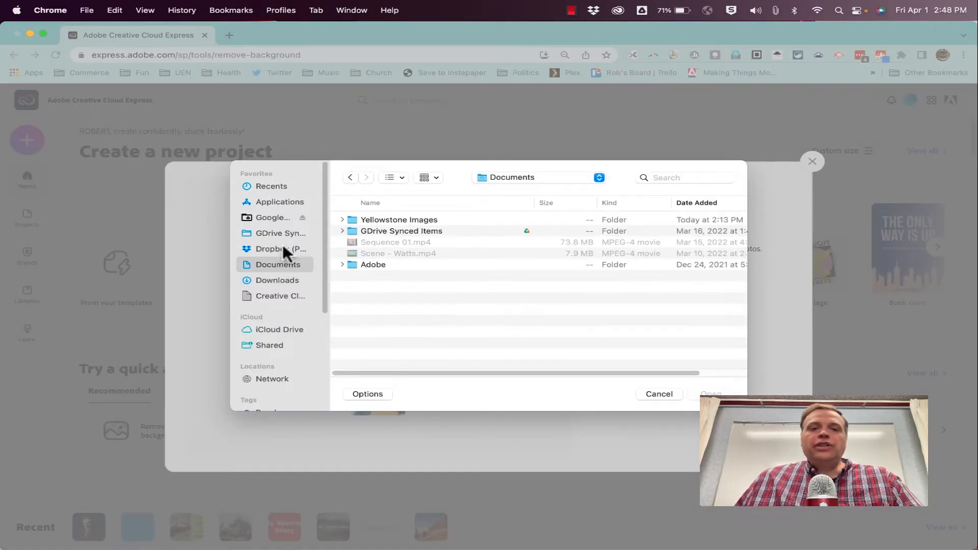
double_click(377, 220)
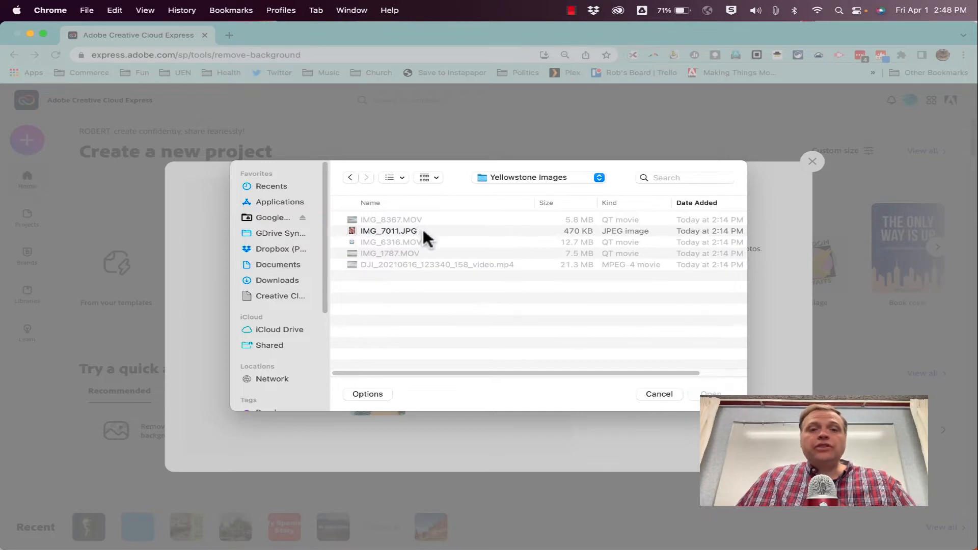
click(375, 232)
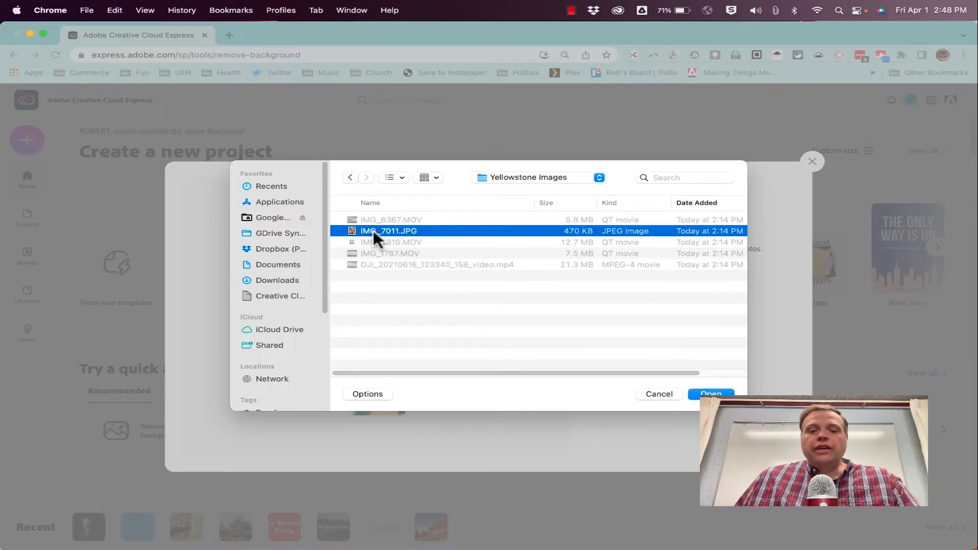
key(space)
key(space)
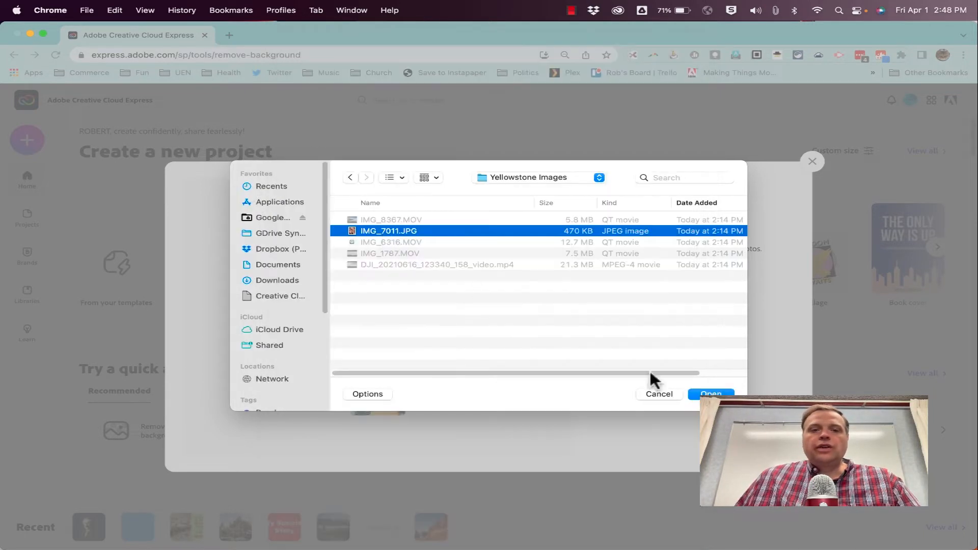
click(713, 393)
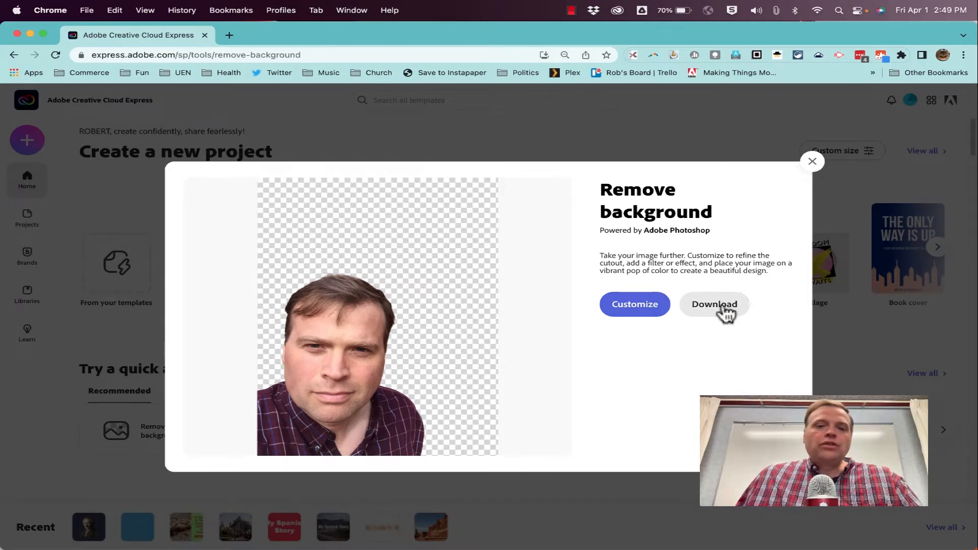
Step: Open the cutout portrait for customizing, enlarge it, and place it in the page's lower-left corner
click(651, 308)
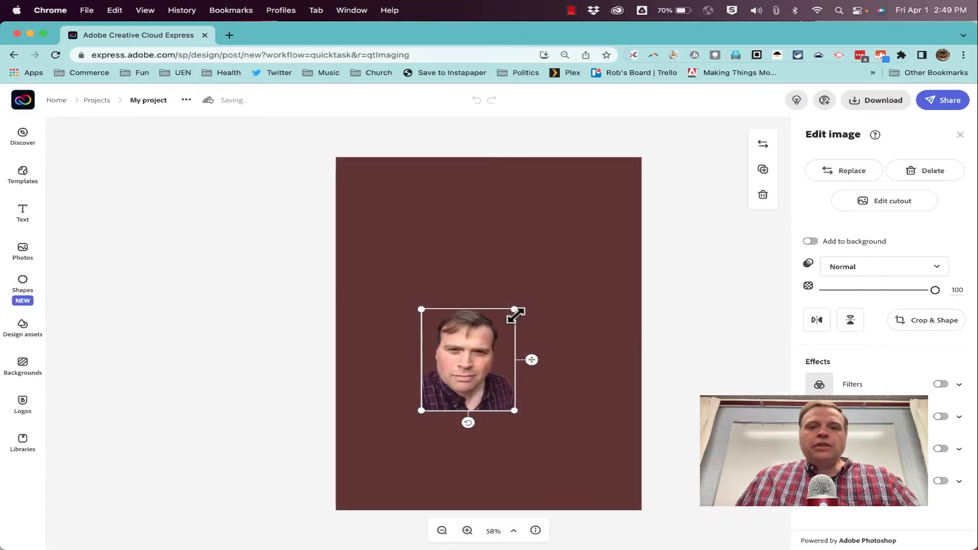
drag(514, 310, 635, 188)
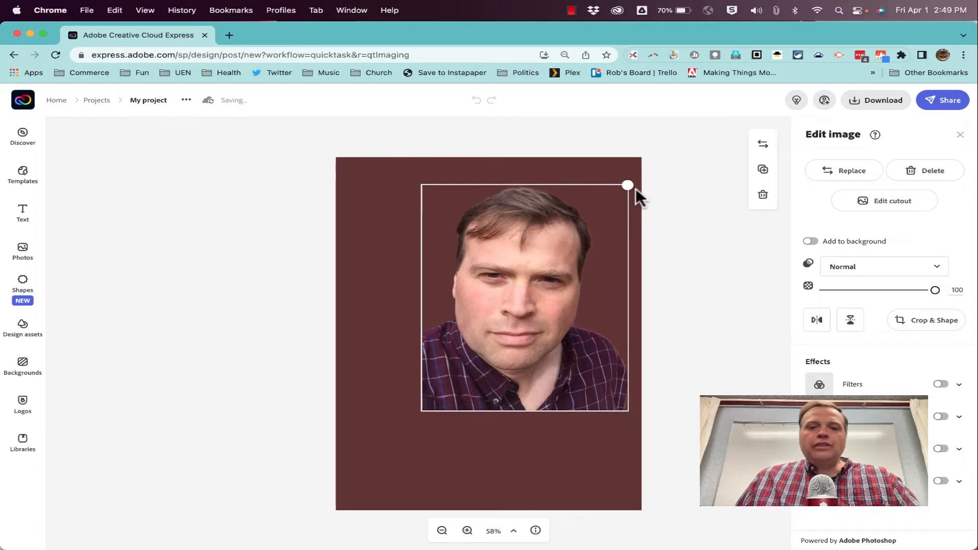
drag(420, 411, 384, 452)
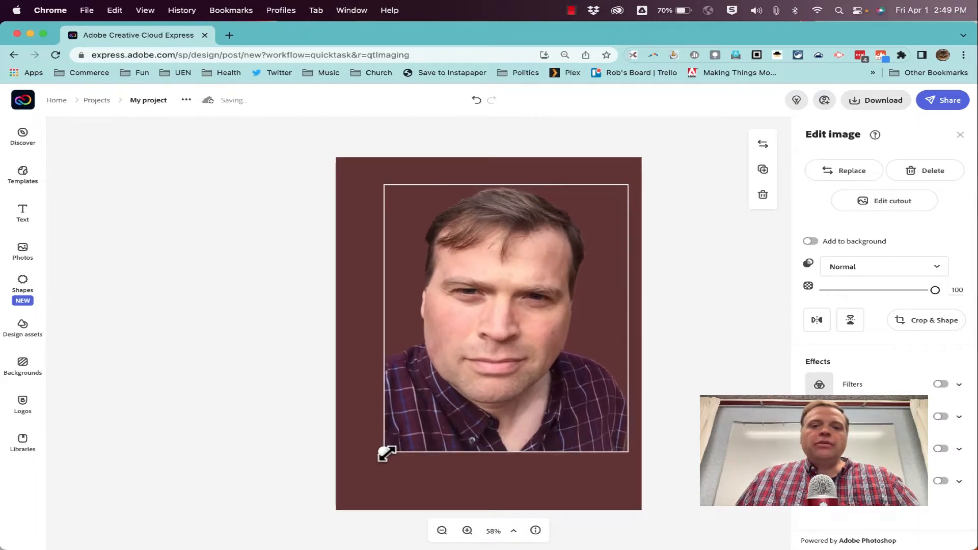
drag(445, 395, 433, 445)
drag(465, 404, 469, 367)
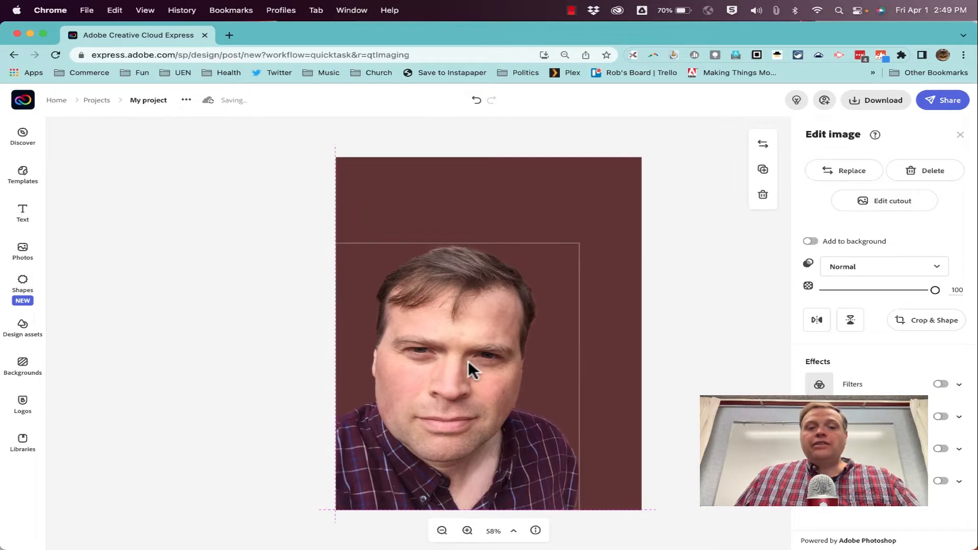
Step: Replace the solid page background with the calm sea photo from the Wellness stock images
click(541, 200)
click(460, 302)
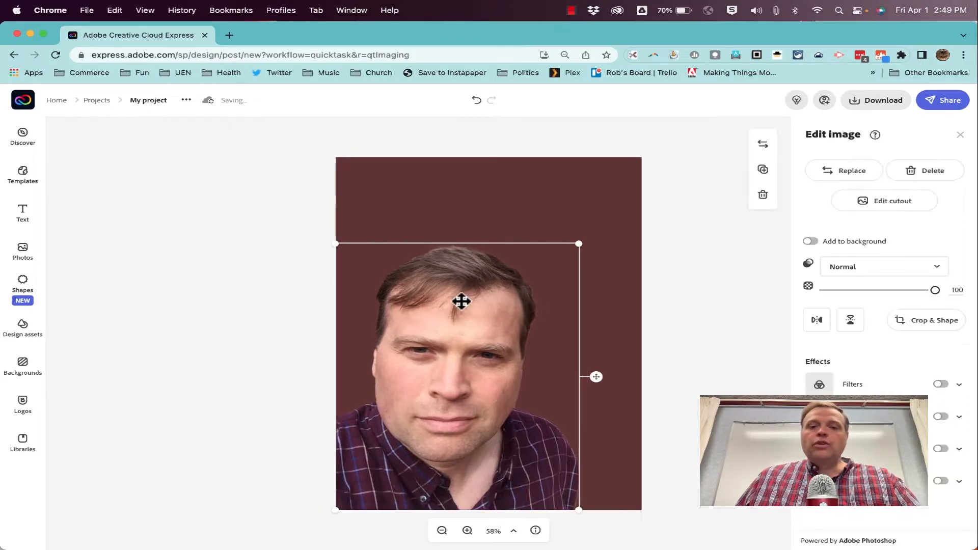
click(580, 187)
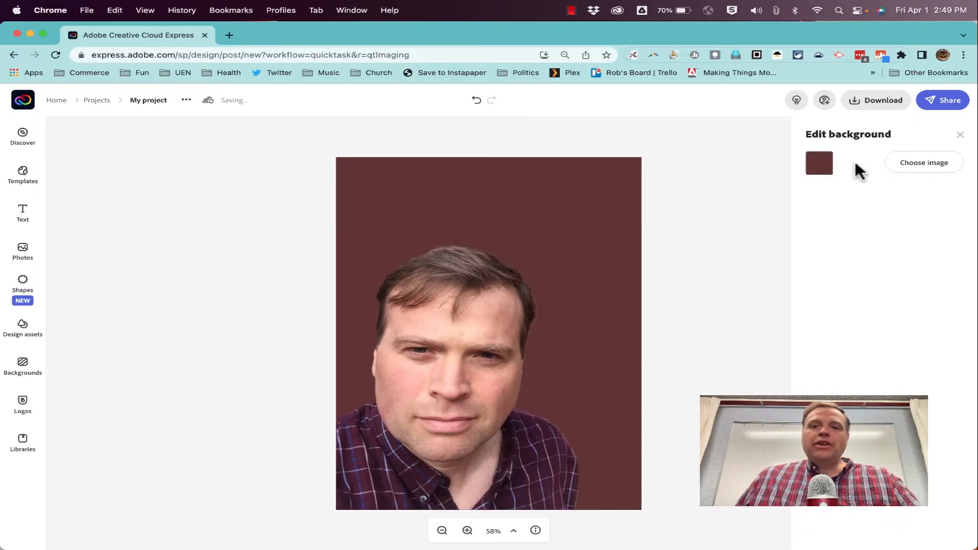
click(936, 173)
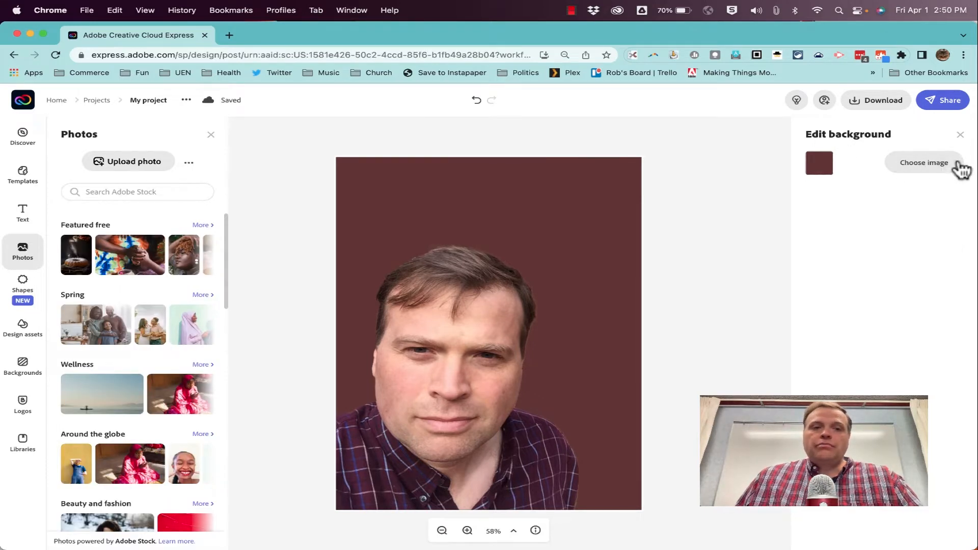
scroll(130, 321, down, 7)
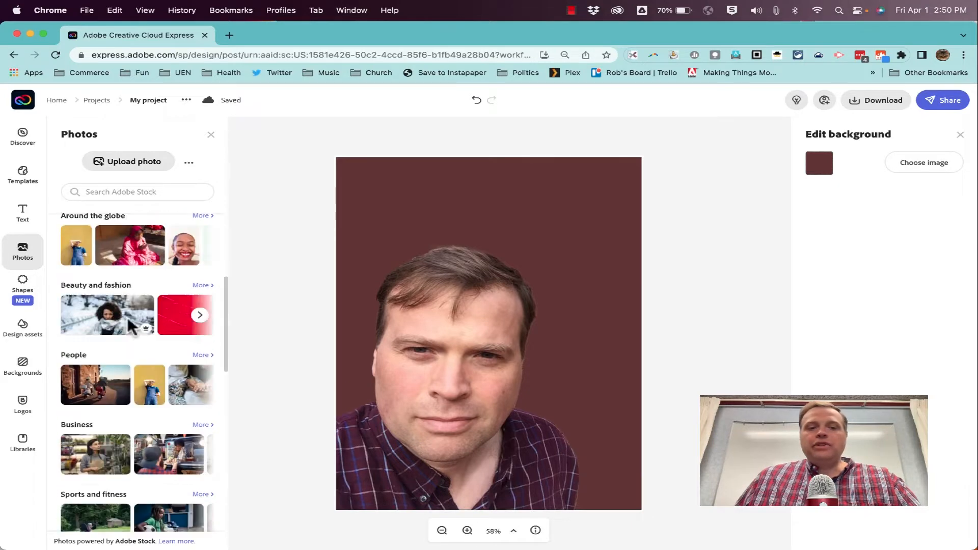
scroll(129, 324, up, 7)
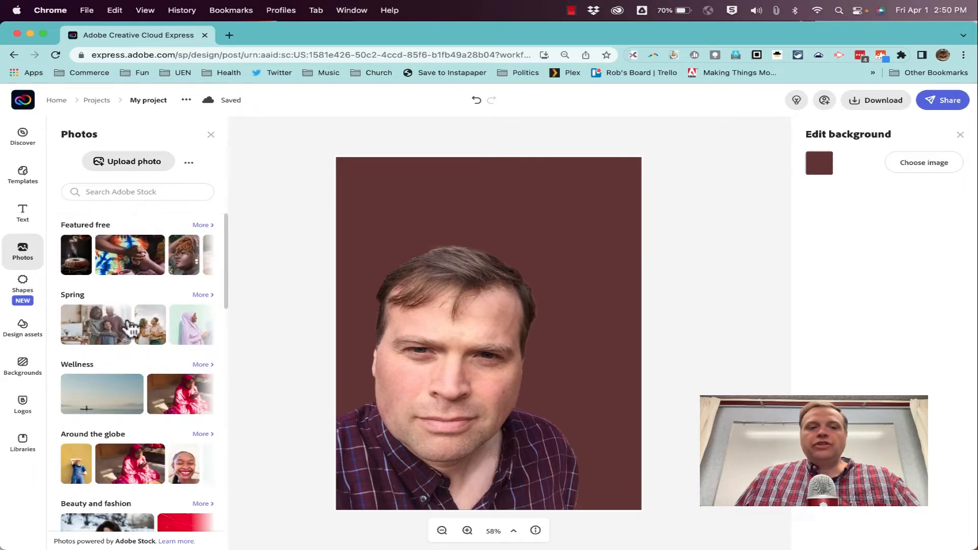
click(116, 394)
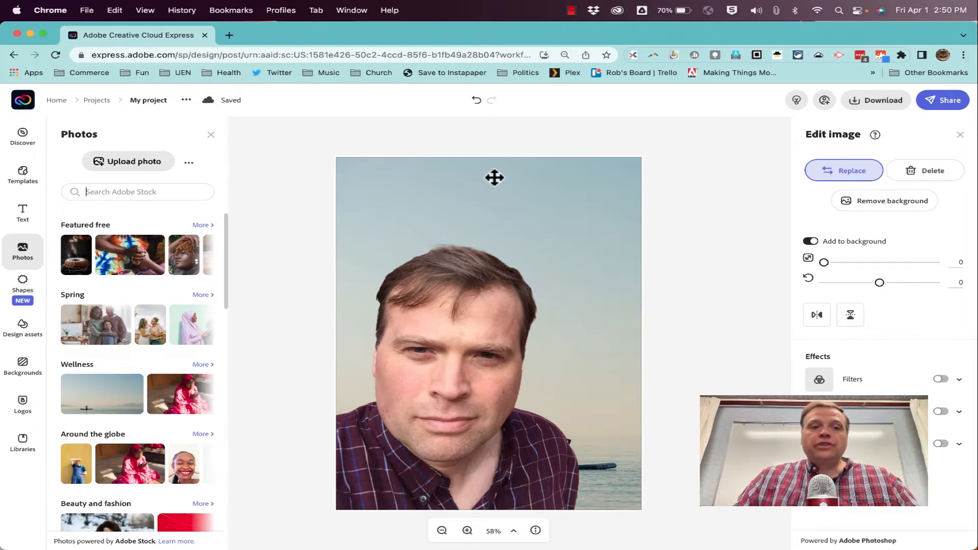
Step: Search the stock photos for "mountains" and add the tall photo of a mountain at sunset with grassy dunes
text(mountains)
key(Return)
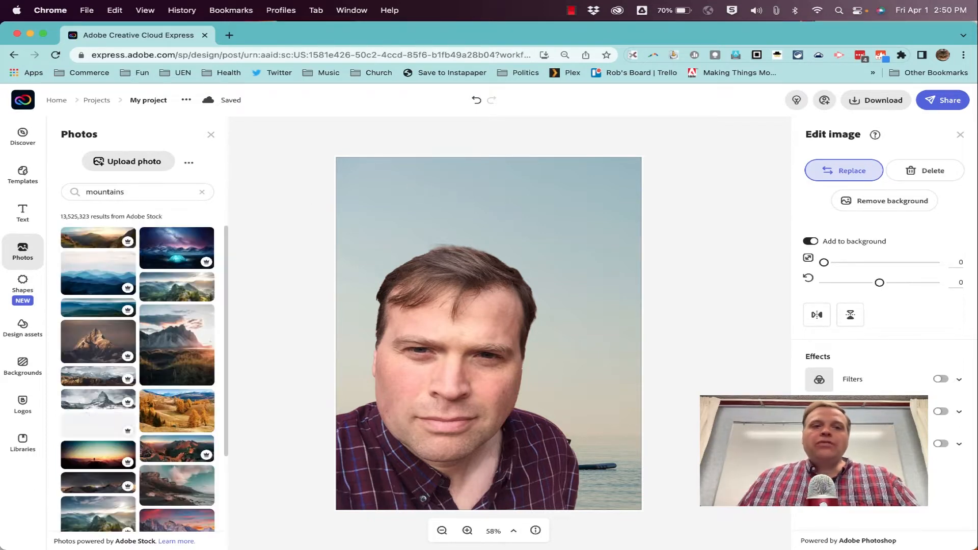
drag(228, 244, 222, 285)
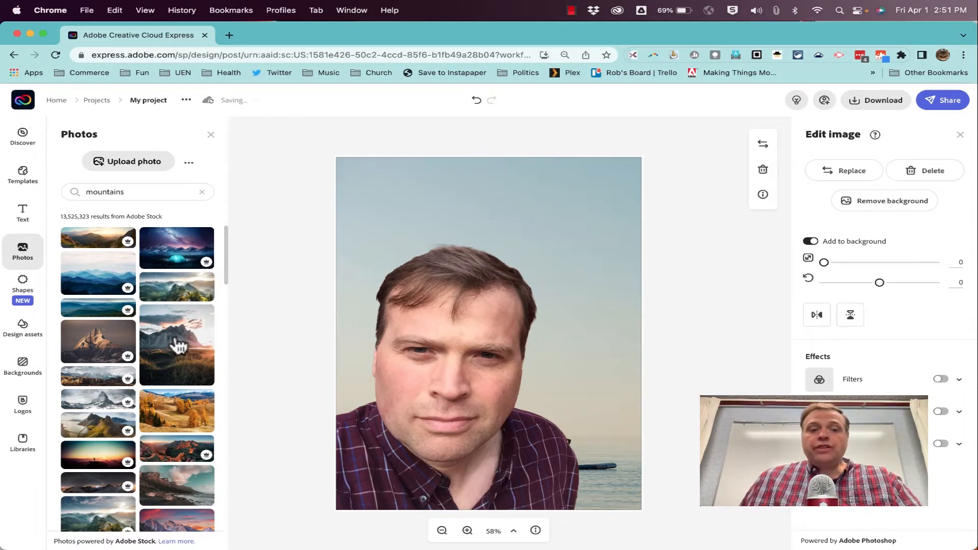
click(188, 354)
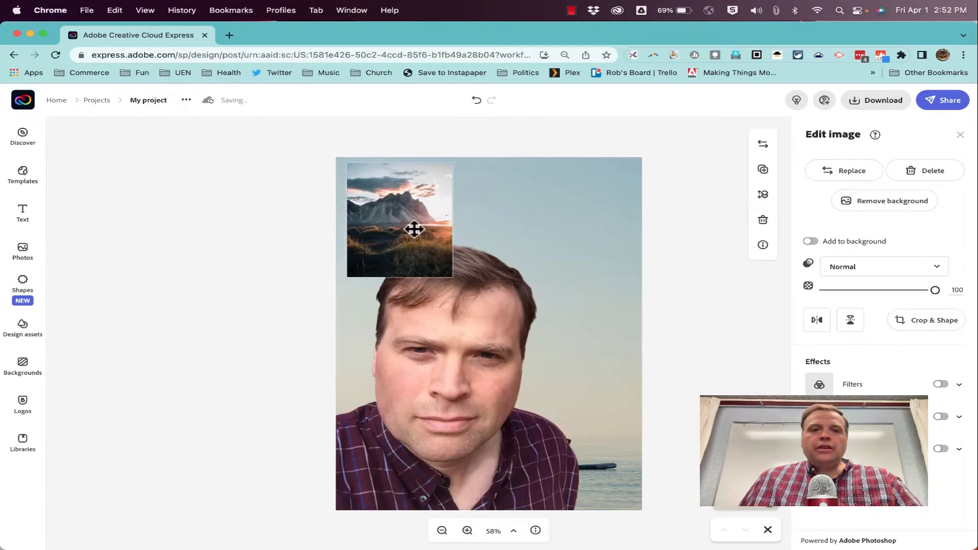
Step: Enlarge the mountain photo to cover the whole page and move its layer behind the portrait
drag(413, 229, 404, 223)
drag(441, 272, 636, 534)
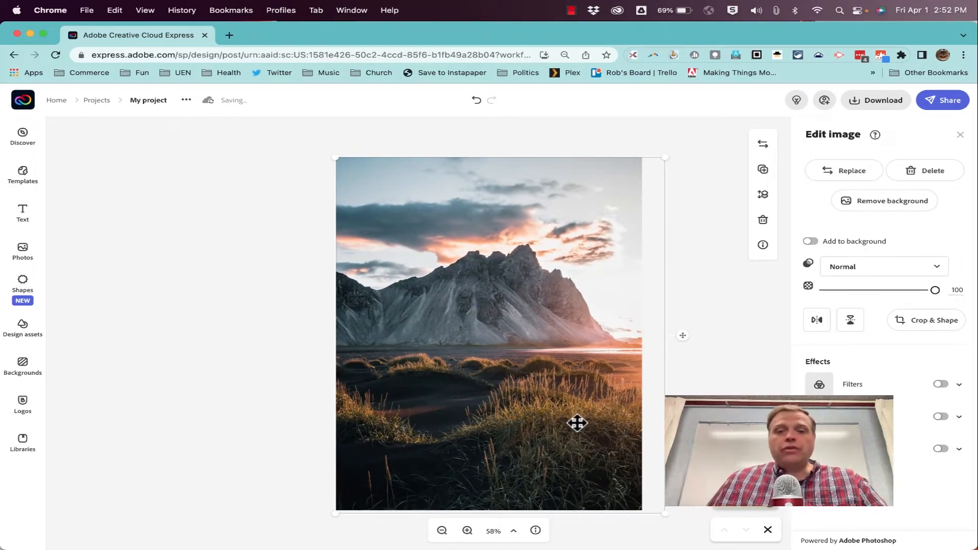
drag(750, 451, 740, 477)
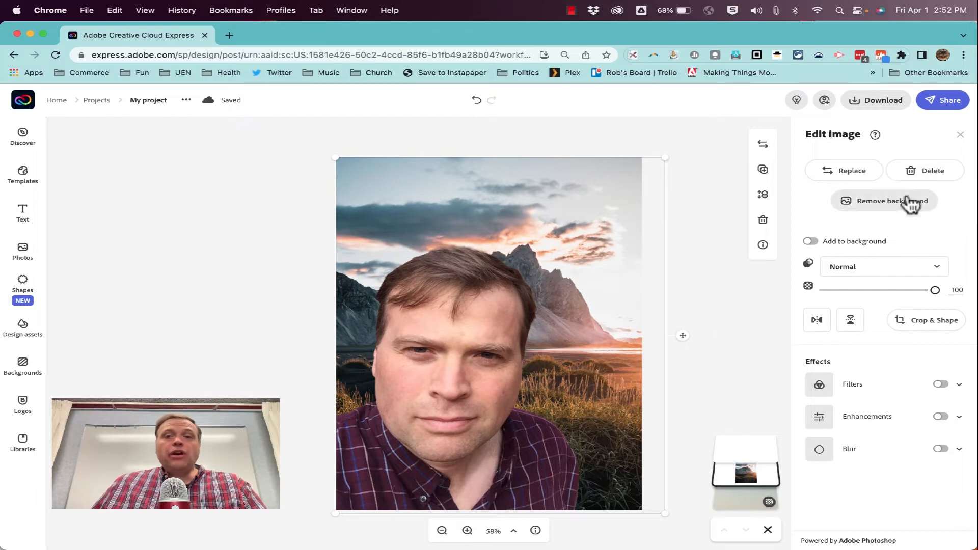
Step: Set the mountain photo's opacity to 98 and try flipping it horizontally and vertically, restoring its original orientation
mouse_move(935, 290)
mouse_down()
mouse_move(812, 309)
mouse_move(938, 305)
mouse_up()
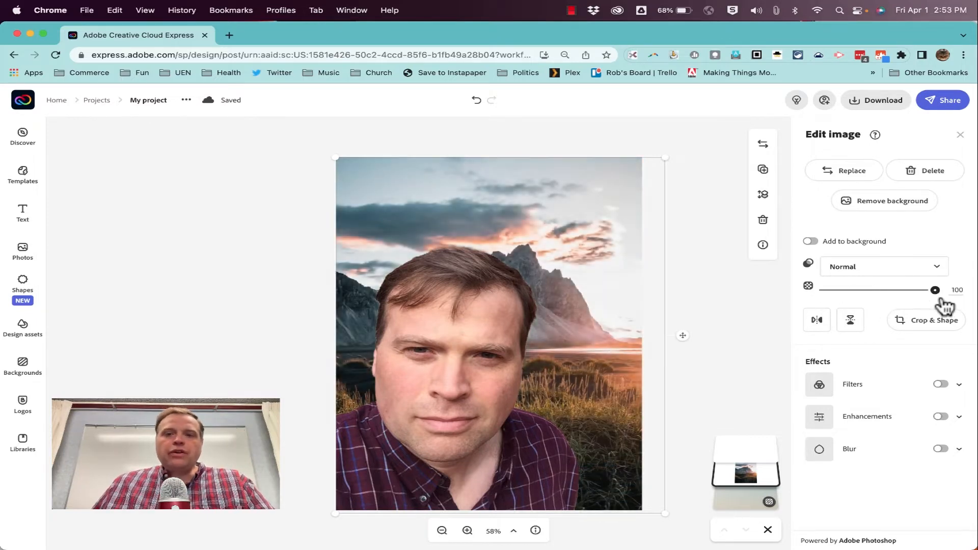
click(818, 323)
click(818, 322)
click(818, 322)
click(823, 324)
click(850, 325)
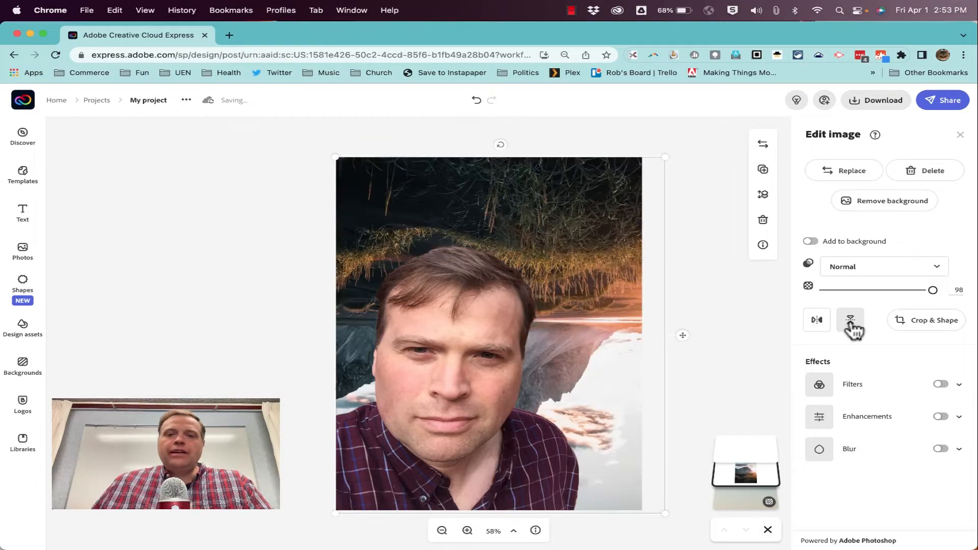
click(850, 325)
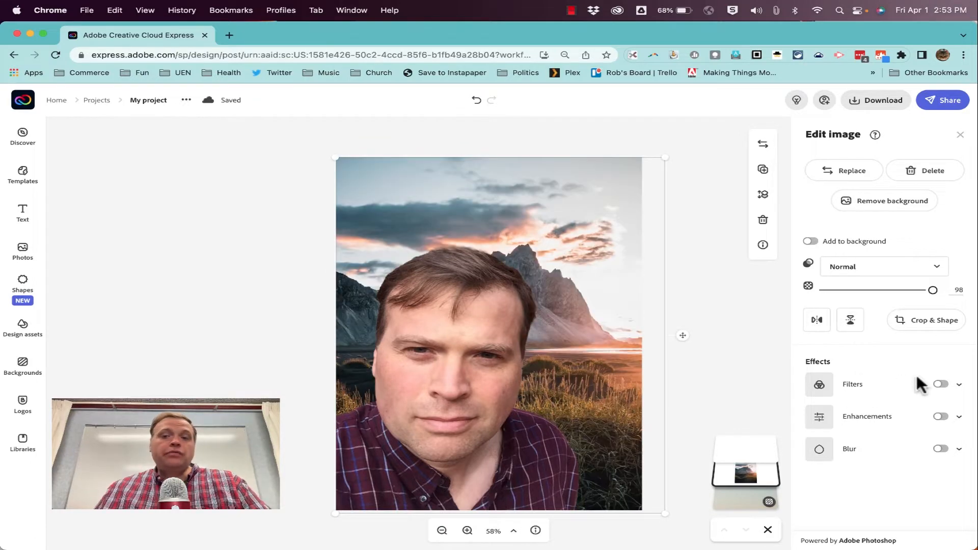
Step: Try the Duotone, Grayscale, Darken, Lighten and Matte filters on the mountain photo
click(941, 385)
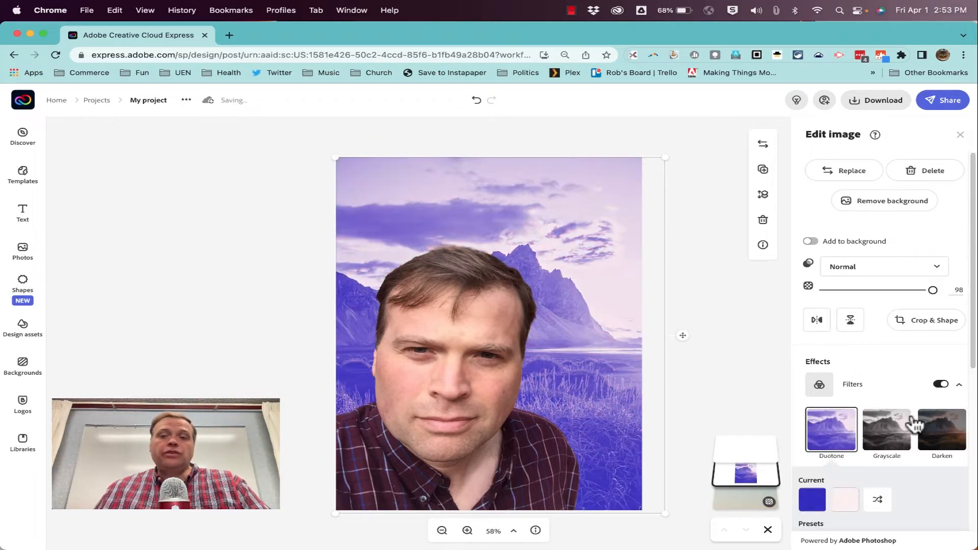
click(891, 437)
click(943, 438)
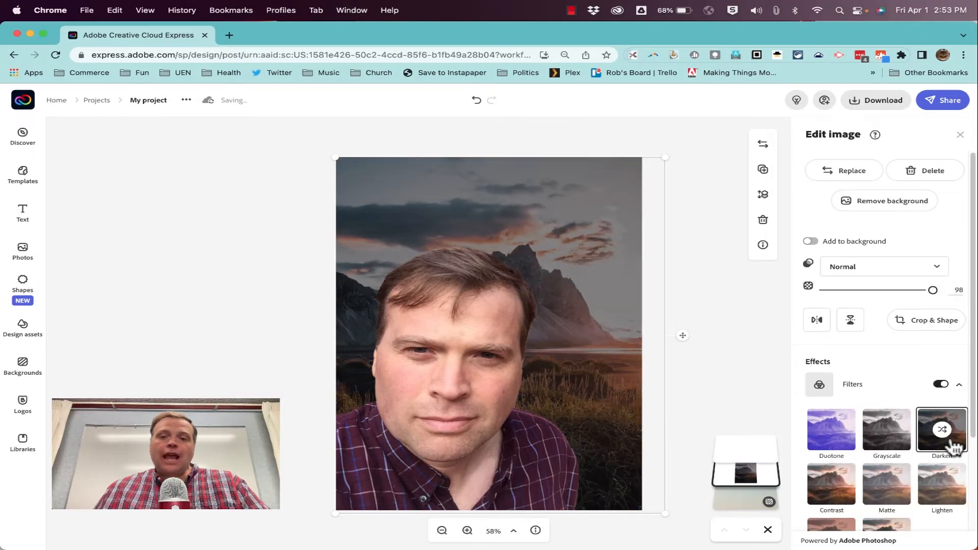
click(942, 489)
click(889, 492)
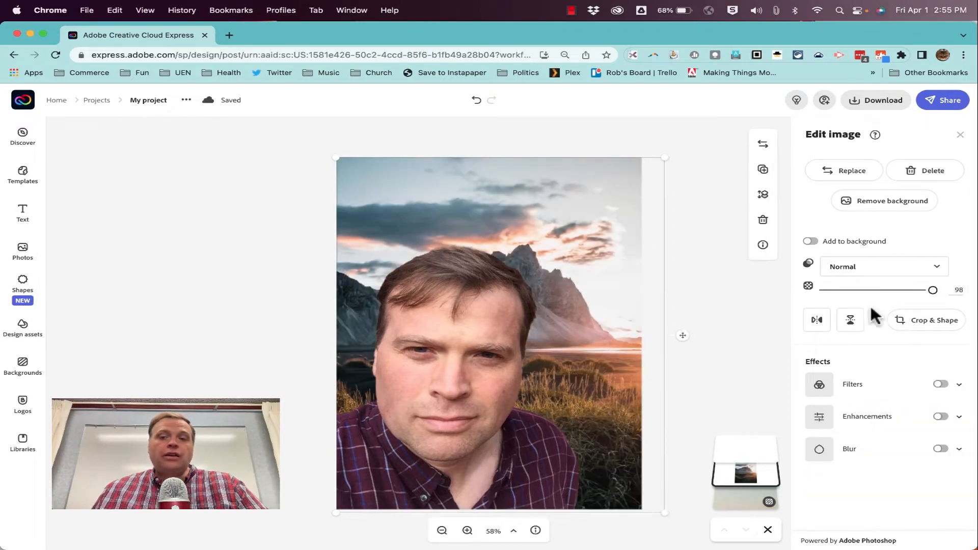
Step: Turn on enhancements for the mountain photo and look through the available adjustments
click(870, 417)
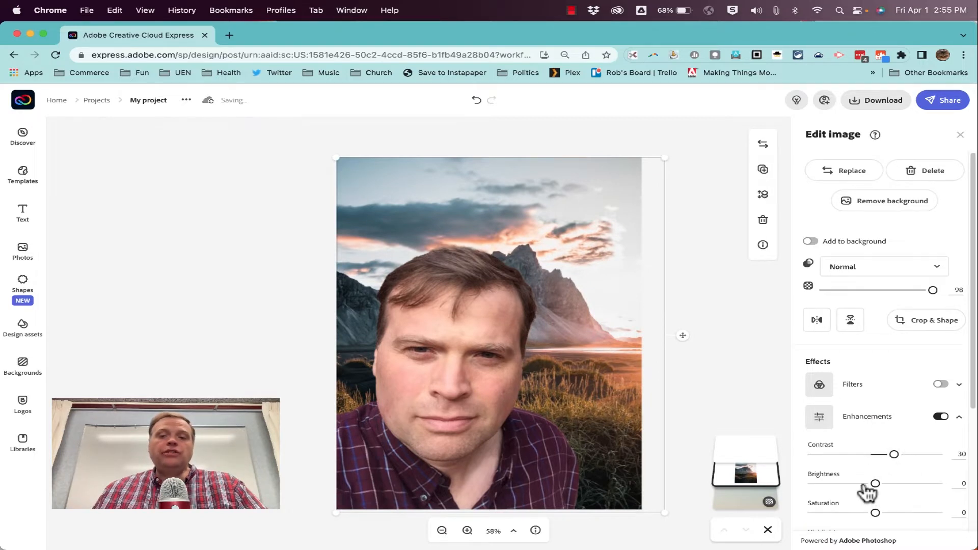
scroll(881, 519, down, 2)
scroll(878, 503, down, 5)
scroll(878, 503, up, 3)
scroll(877, 509, down, 3)
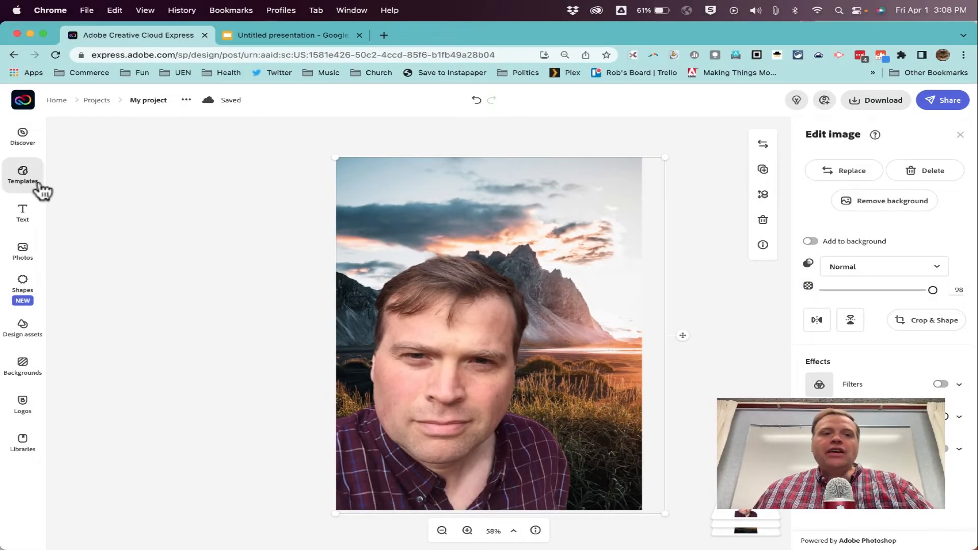
Step: Add the LEARN MORE text design over the sky above the head and change its wording to "My Vacation"
click(38, 218)
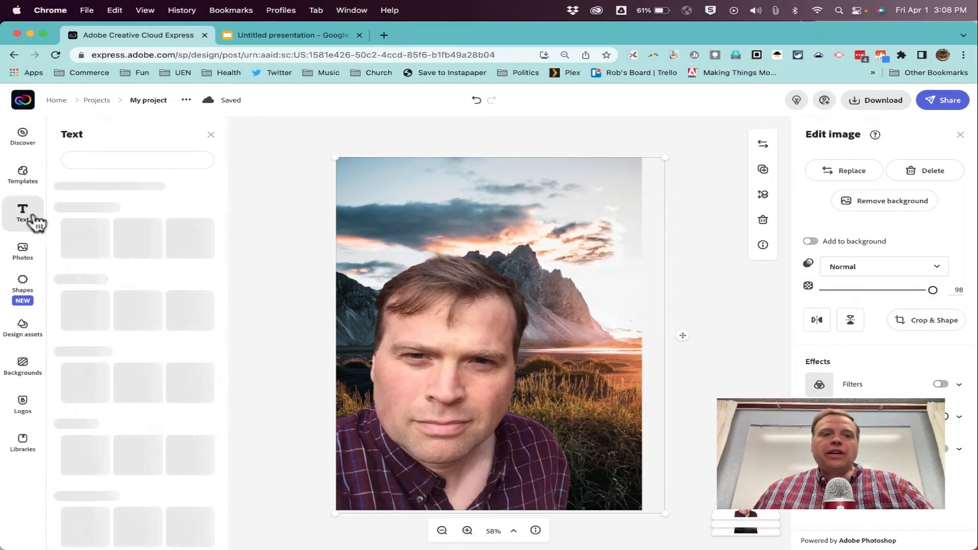
drag(97, 258, 469, 218)
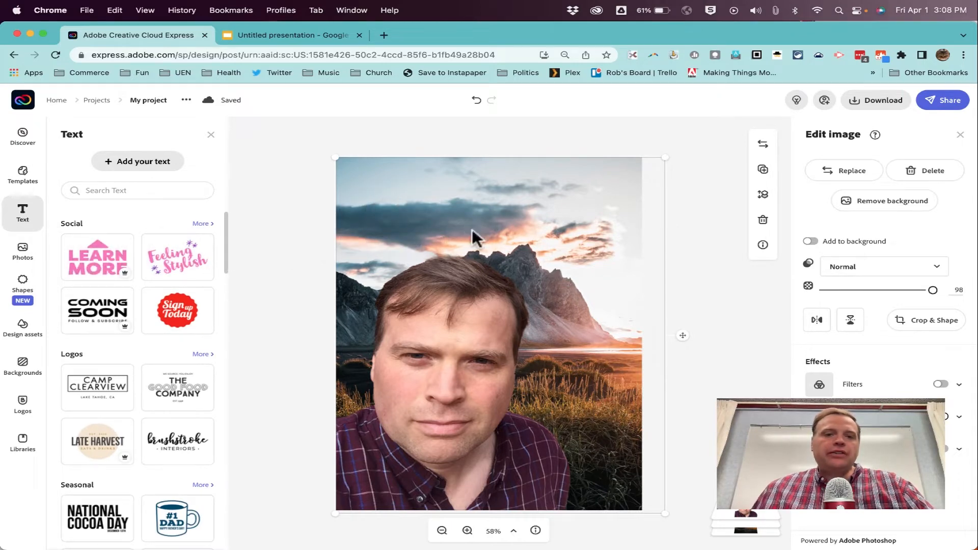
click(462, 209)
click(461, 207)
double_click(827, 168)
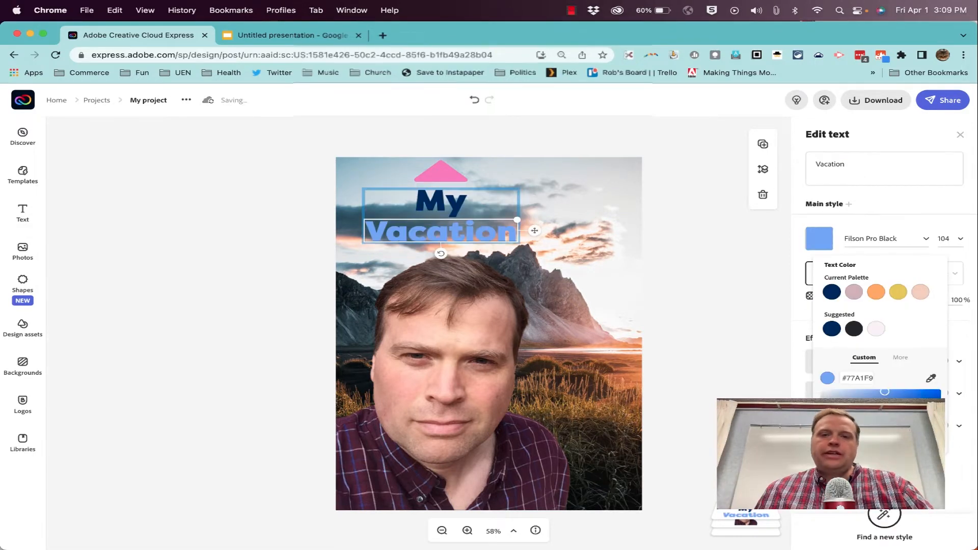
Step: Recolor the word "Vacation" dark blue (#092F80) and the pink triangle above the title blue
click(832, 292)
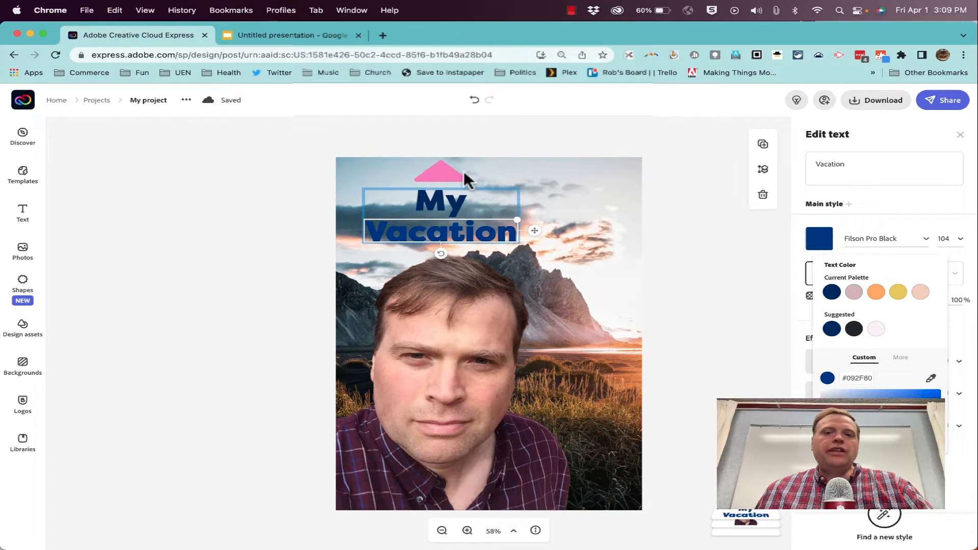
click(443, 173)
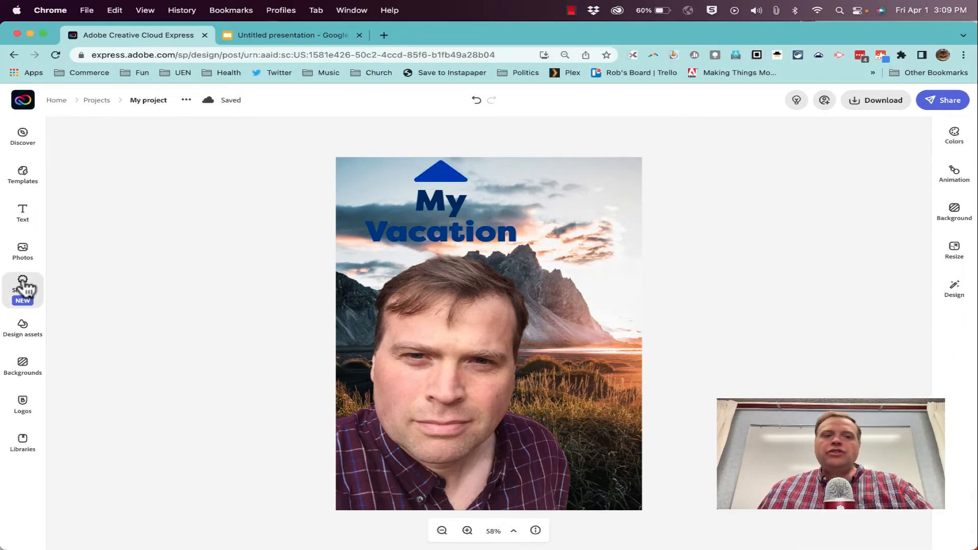
click(24, 287)
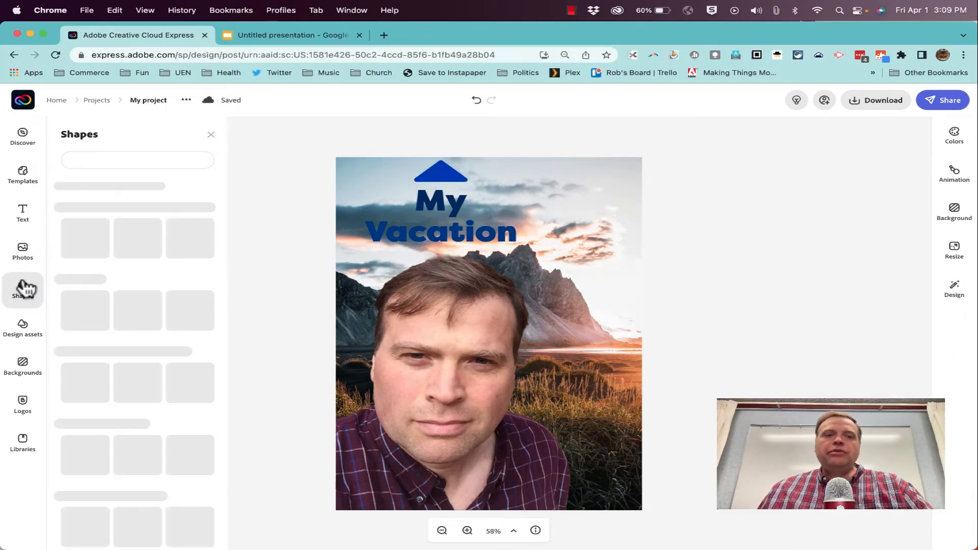
click(23, 331)
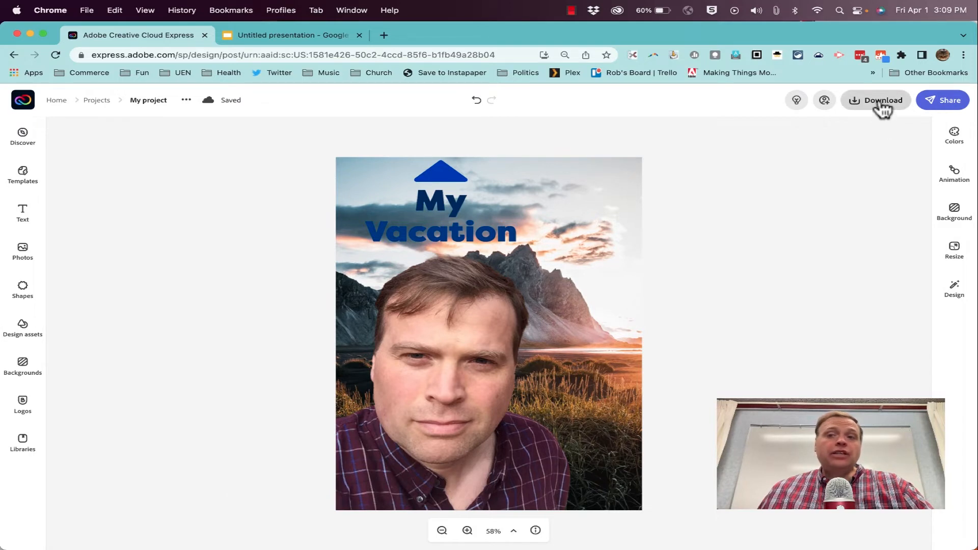
Step: Download the "My Vacation" design as a PNG, check the saved image in Preview and close it
click(881, 101)
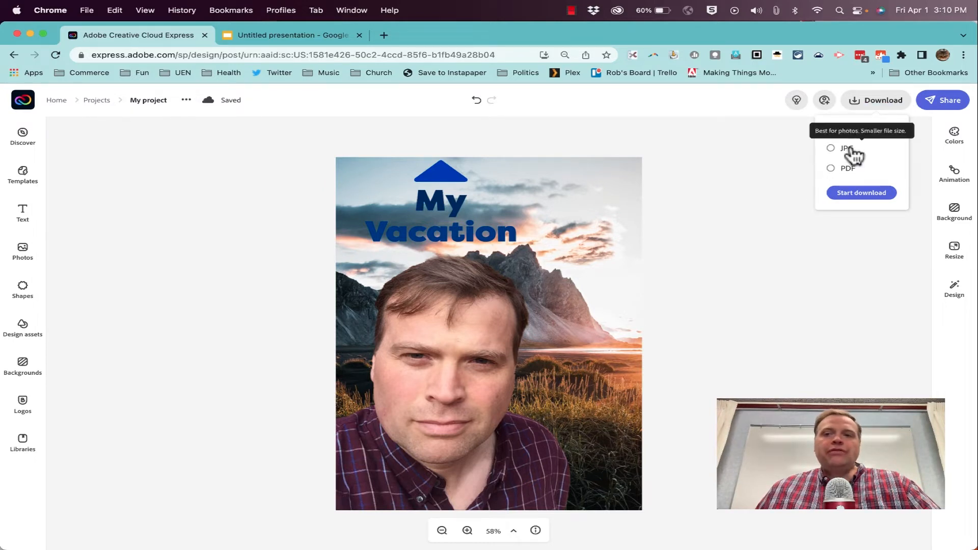
click(860, 194)
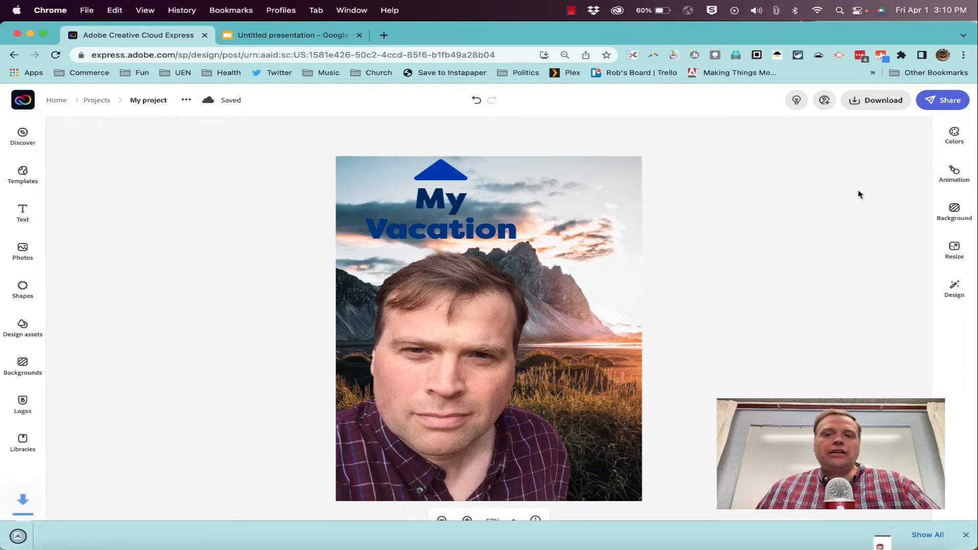
click(94, 533)
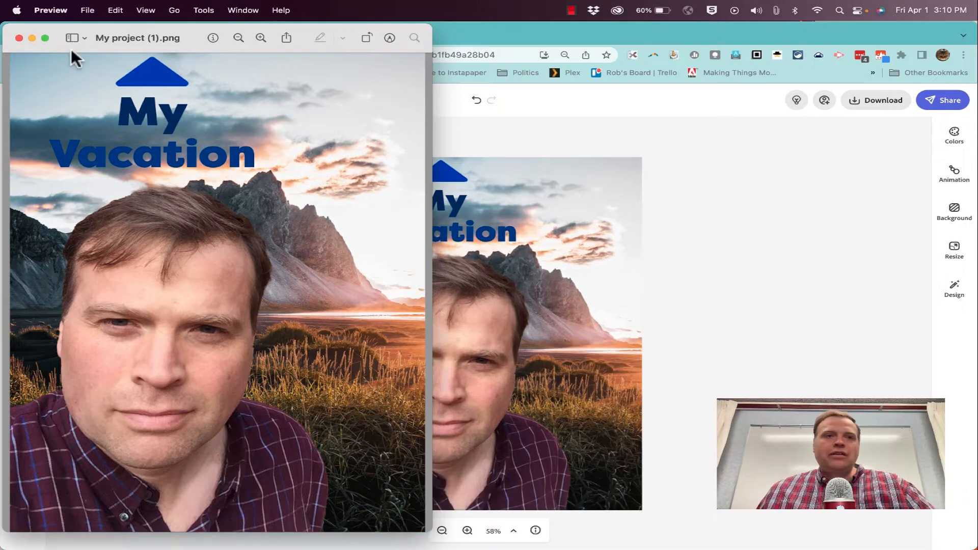
click(18, 37)
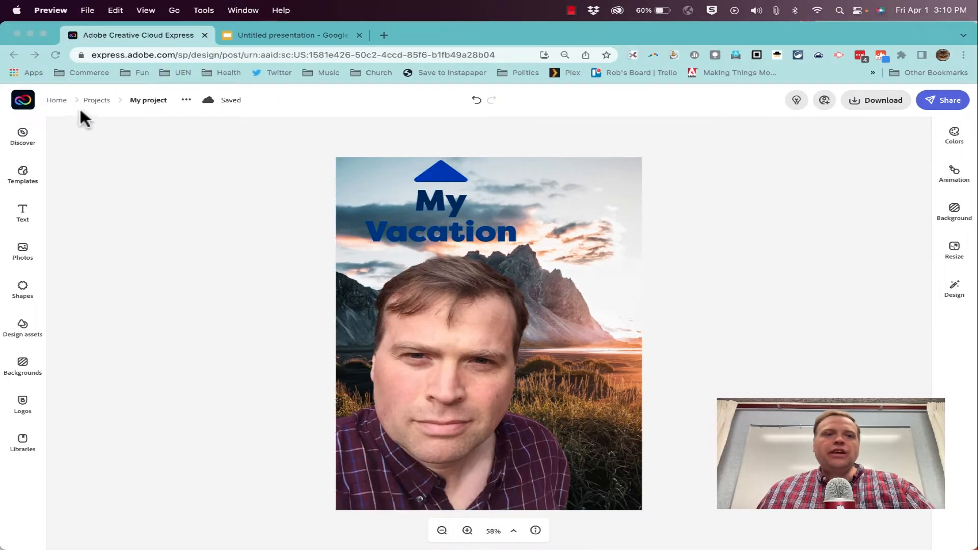
Step: From the home page, start the Convert to GIF quick action and upload DJI_20210616_123340_158_video.mp4 from the Yellowstone Images folder
click(57, 97)
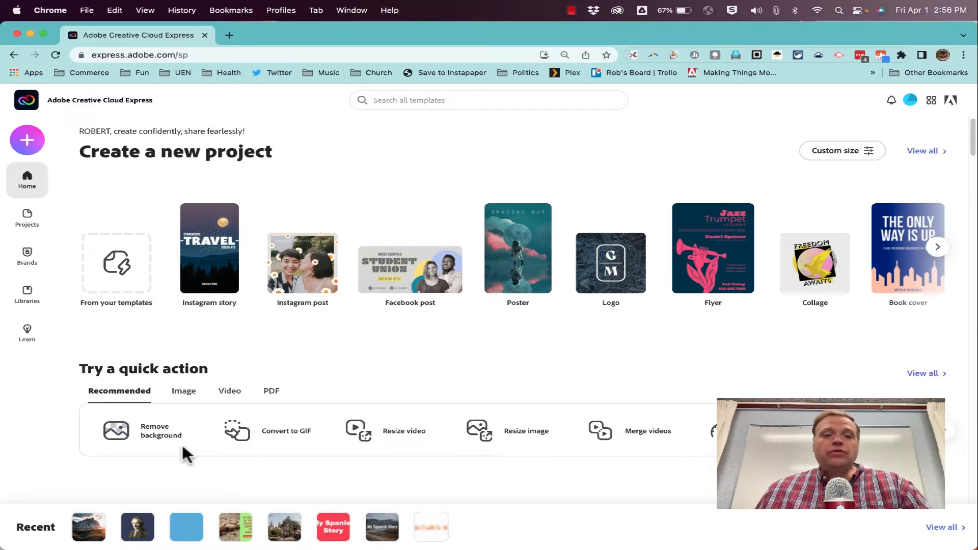
click(302, 442)
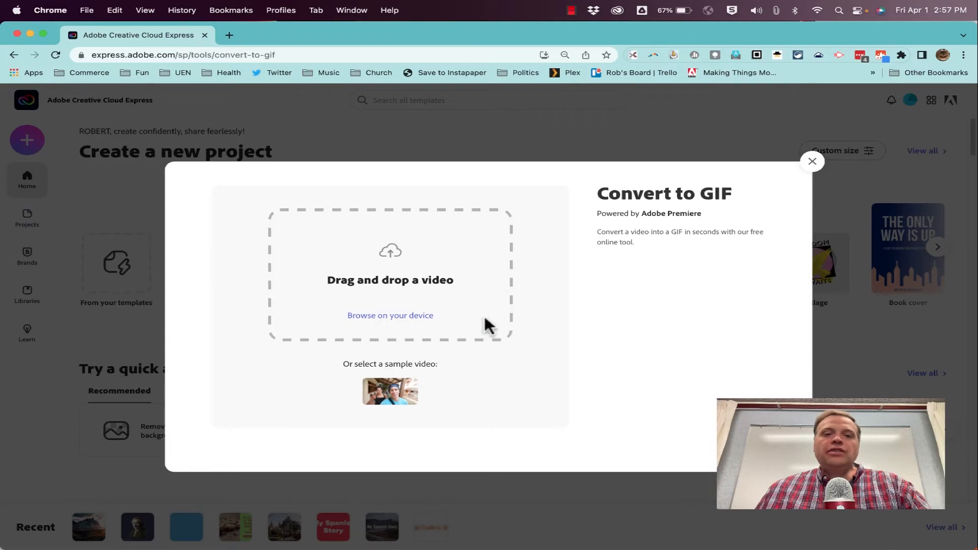
click(408, 316)
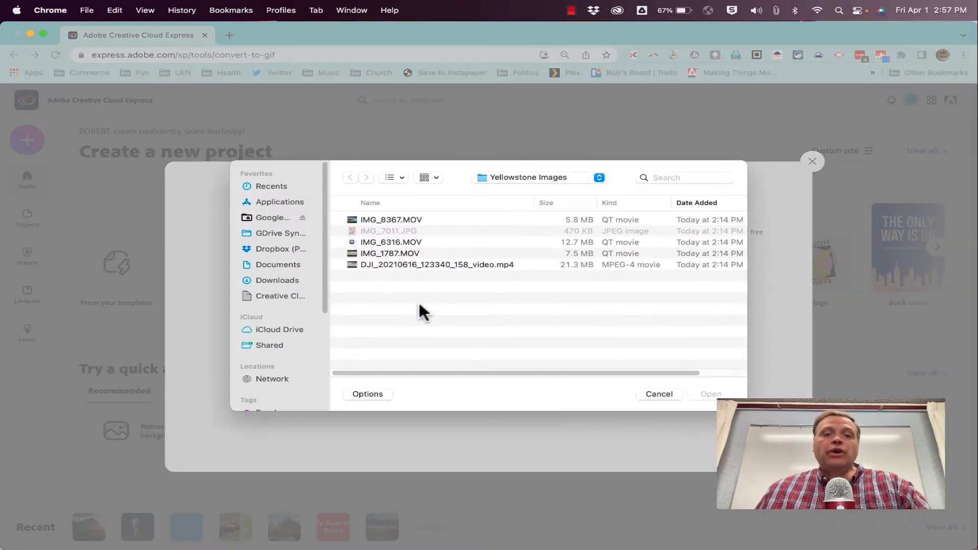
click(388, 266)
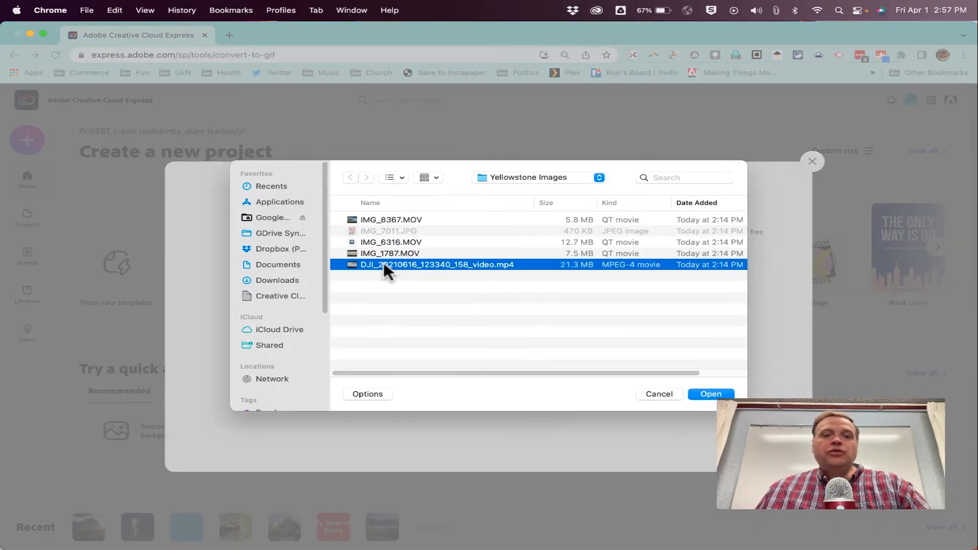
double_click(384, 264)
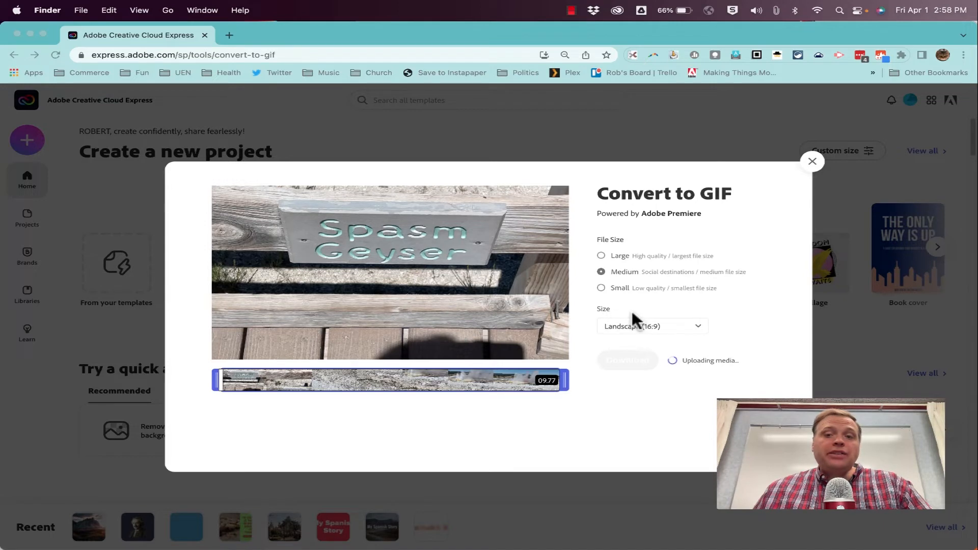
Step: Set the GIF's file size to Small, keep the Landscape (16:9) size and download it
click(601, 288)
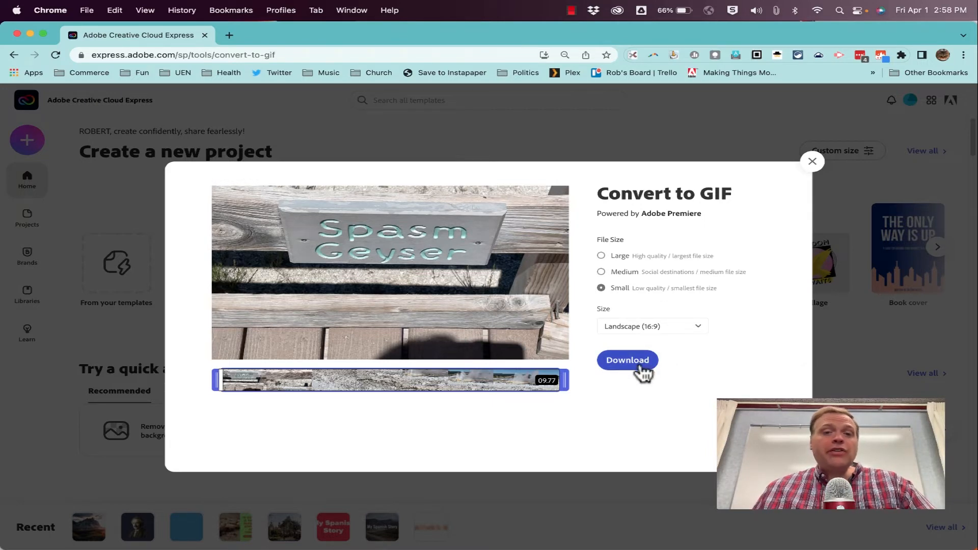
click(678, 334)
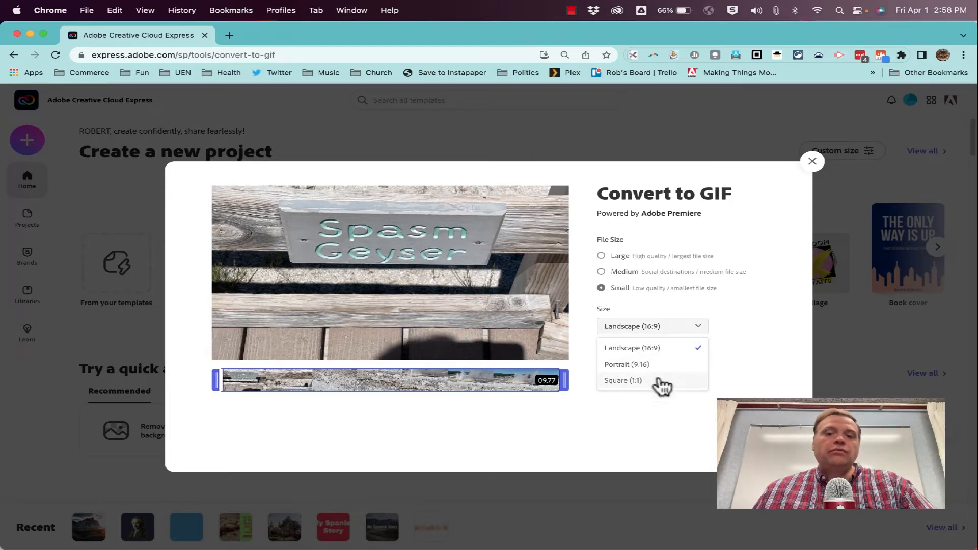
click(736, 322)
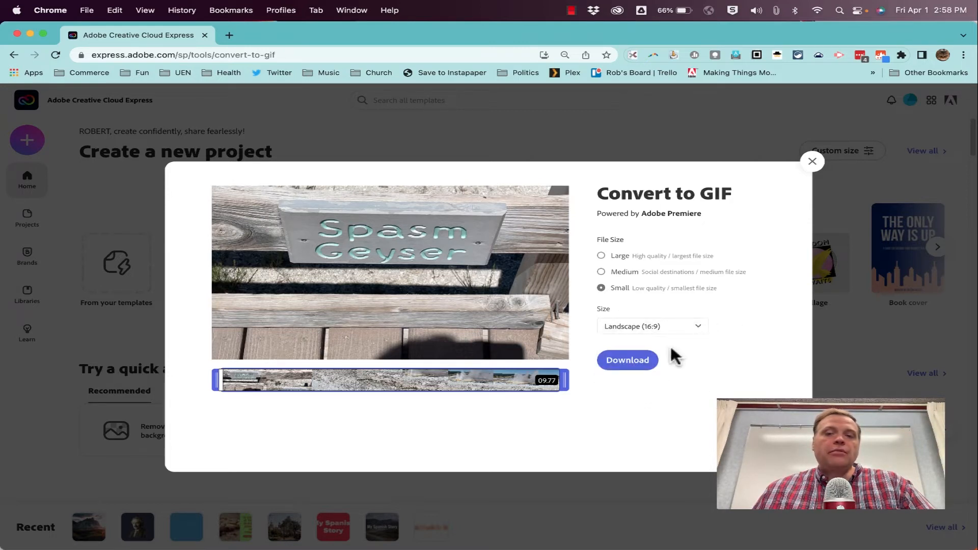
click(641, 358)
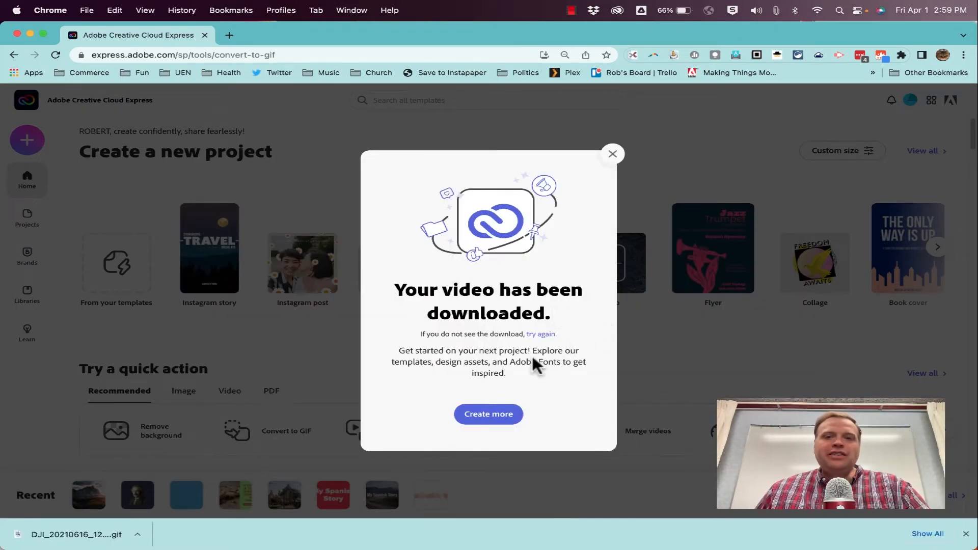
Step: Open the downloaded GIF in Preview, enlarge the window, look through its frames and close it
click(87, 536)
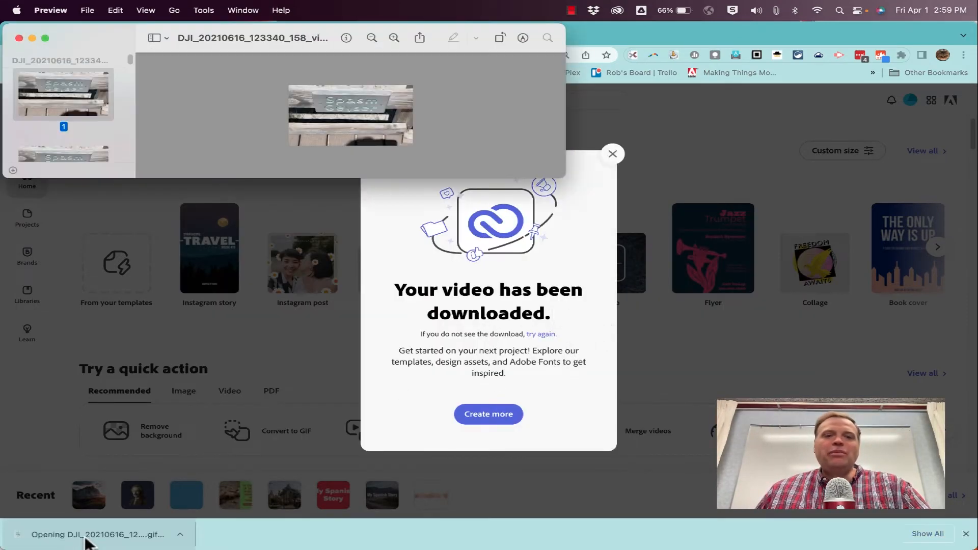
drag(564, 176, 834, 466)
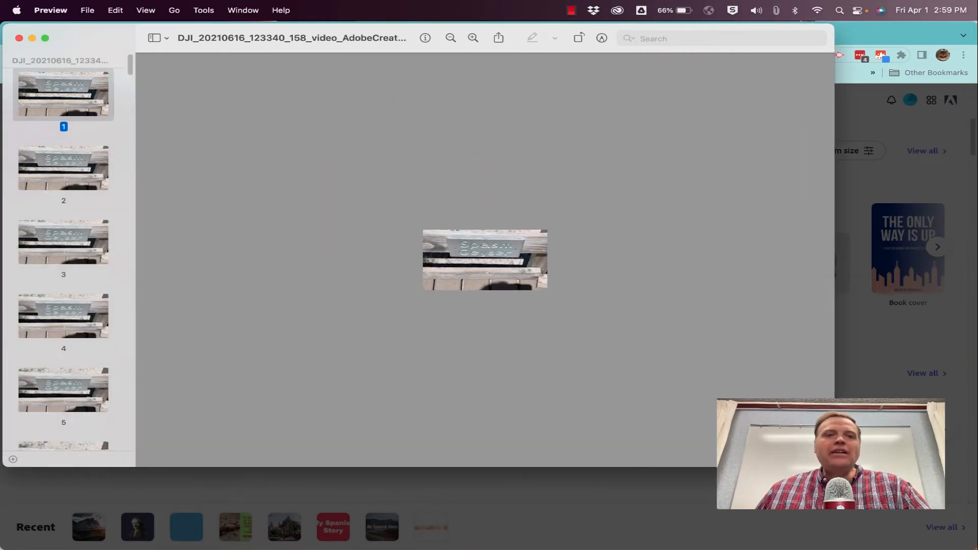
drag(66, 38, 64, 34)
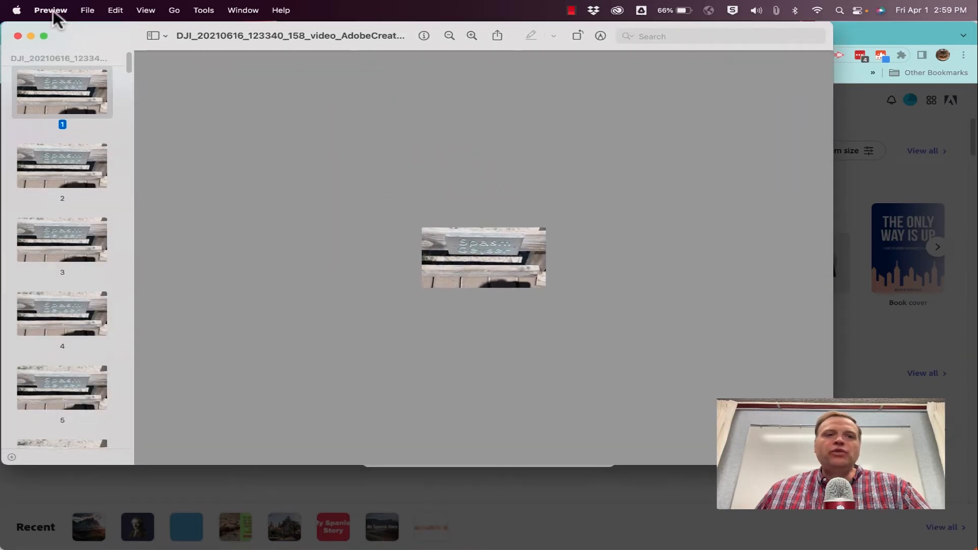
scroll(92, 170, down, 10)
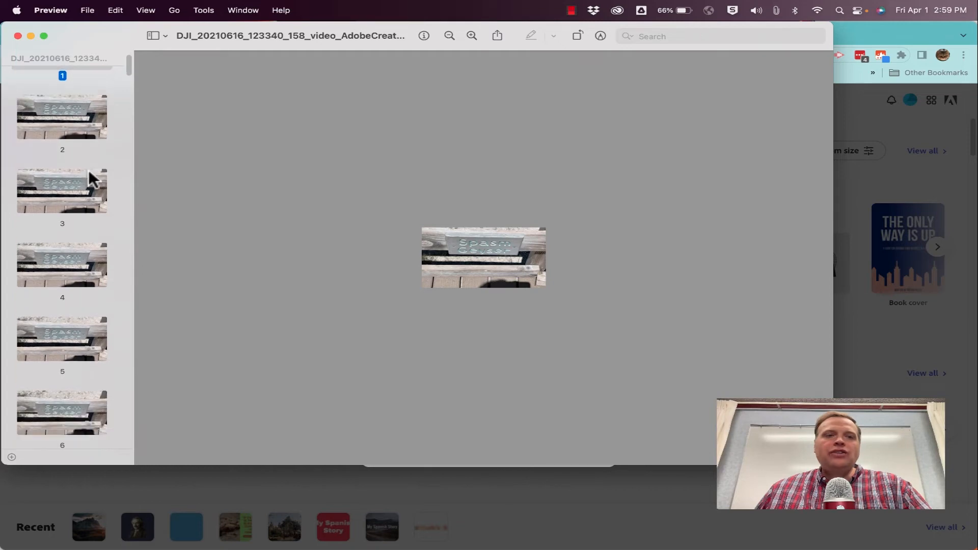
scroll(82, 170, down, 10)
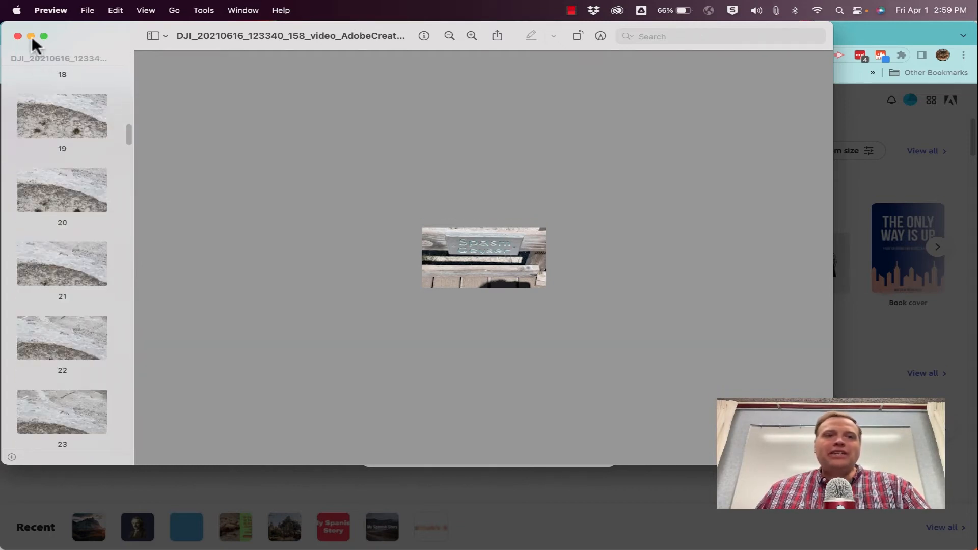
click(17, 36)
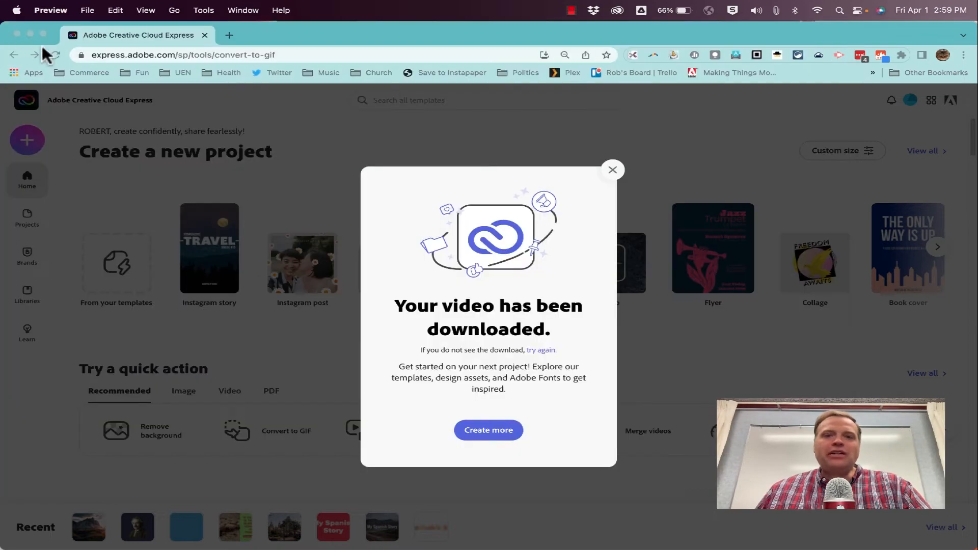
Step: Open slides.google.com in a new browser tab and create a blank presentation
click(228, 32)
text(slides.google.com)
key(Return)
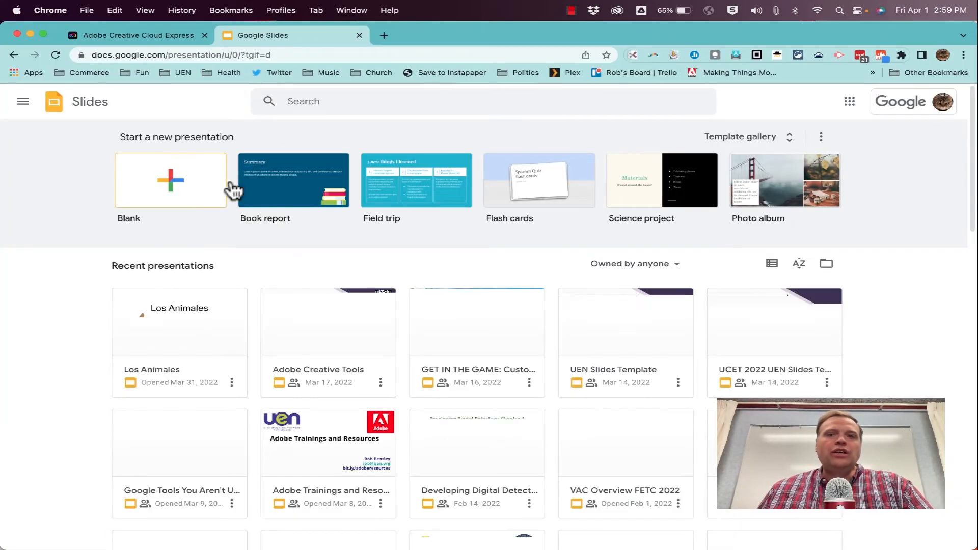
click(187, 197)
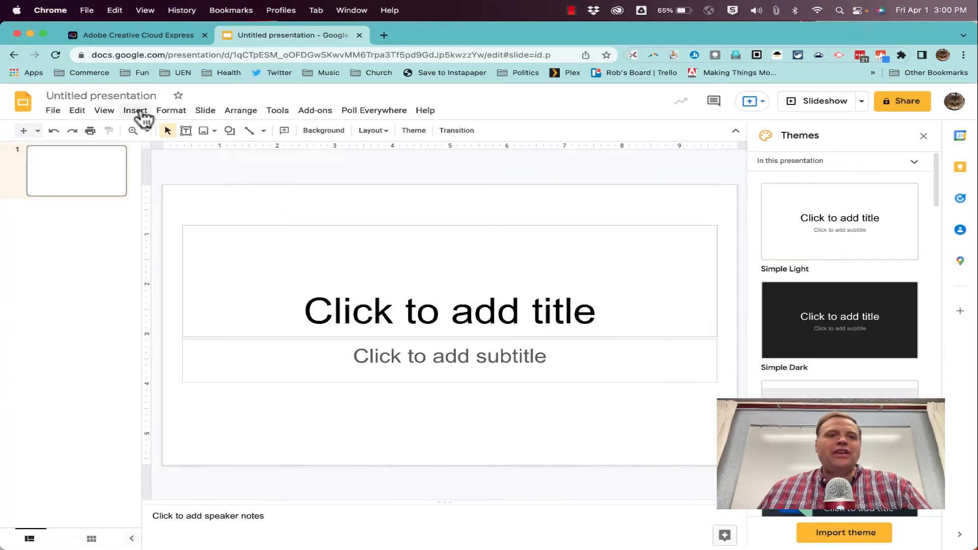
Step: Insert the converted geyser GIF from the Downloads folder into the first slide as an image
click(135, 110)
mouse_move(187, 138)
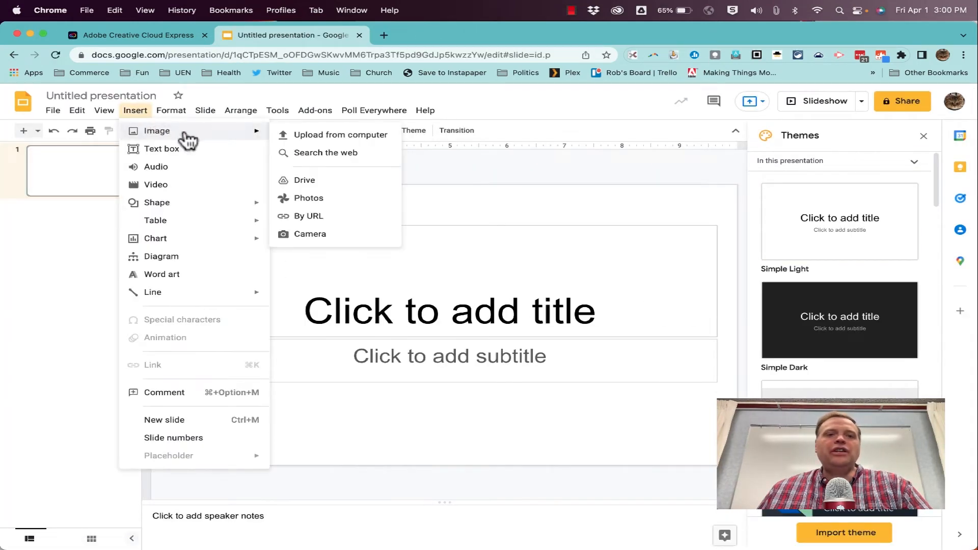
click(330, 135)
click(277, 280)
double_click(380, 218)
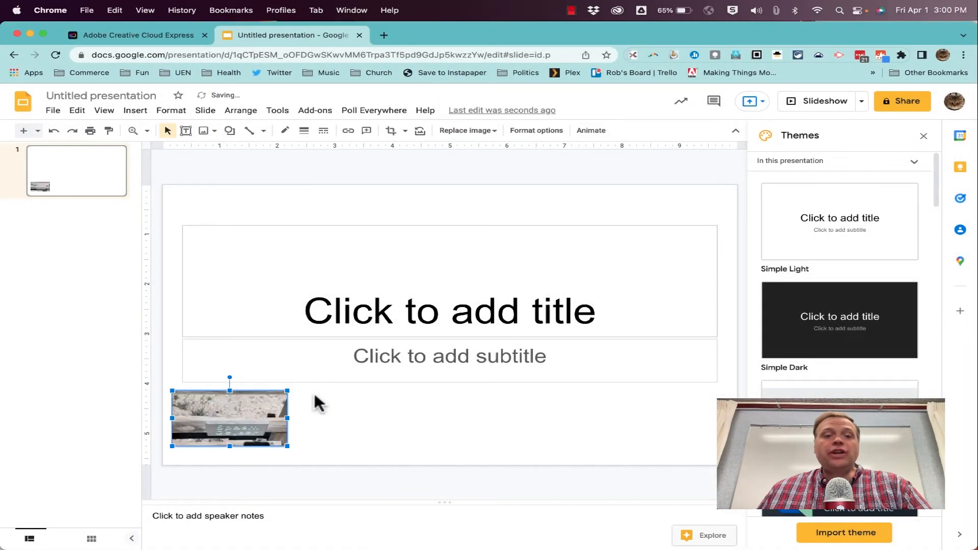
Step: Enlarge the GIF to fill most of the slide, play it in a slideshow and exit the presentation
drag(288, 391, 691, 213)
drag(498, 317, 502, 321)
click(819, 102)
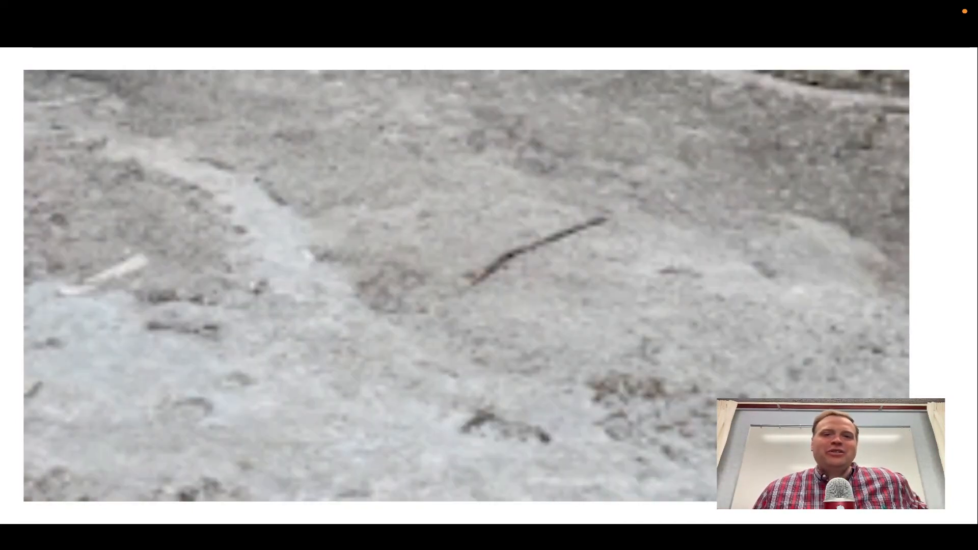
key(Escape)
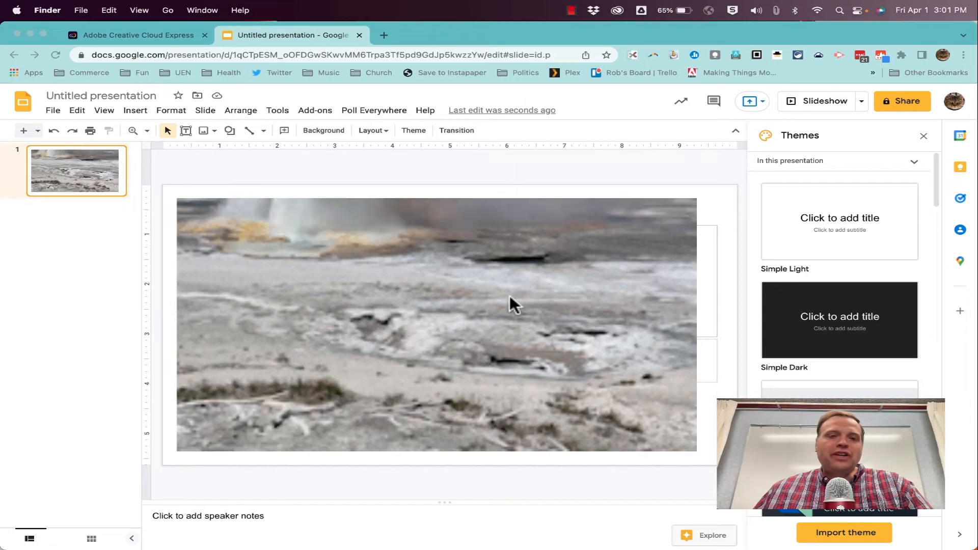
Step: Switch back to Adobe Creative Cloud Express, start the Resize video quick action and upload IMG_8367.MOV from the Yellowstone Images folder
click(170, 34)
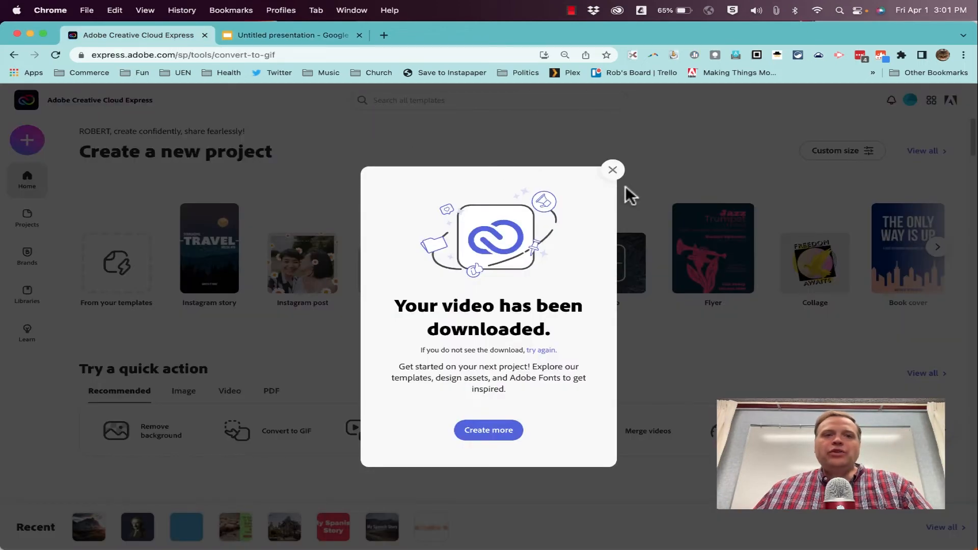
click(613, 171)
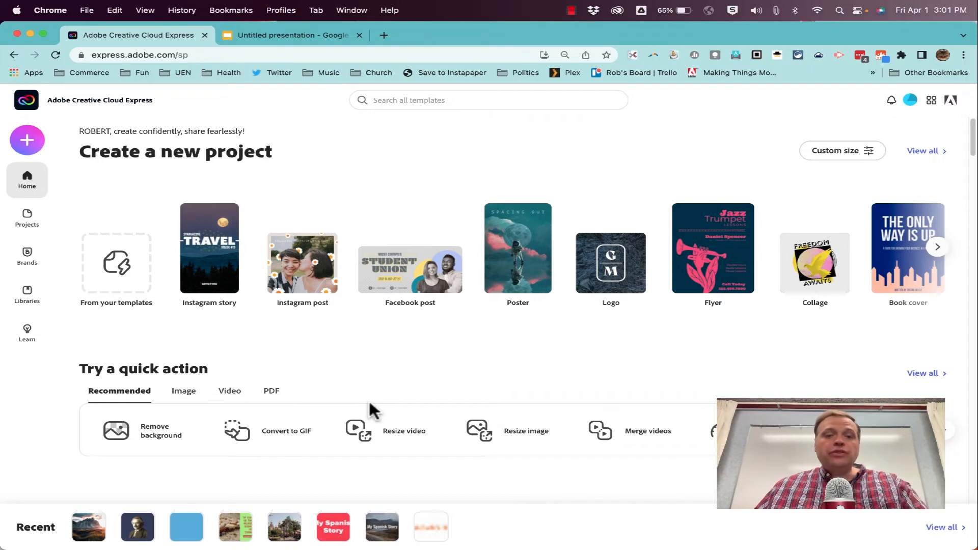
click(386, 443)
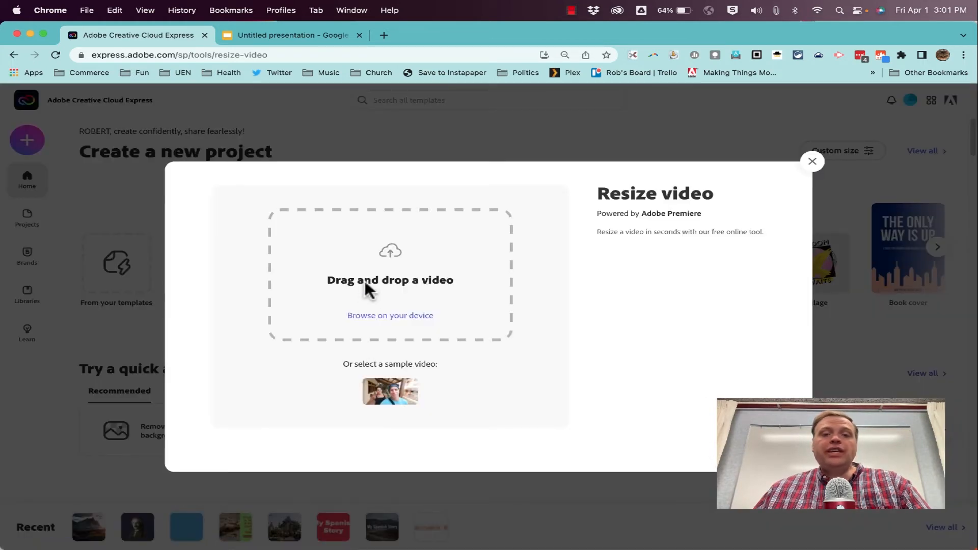
click(415, 317)
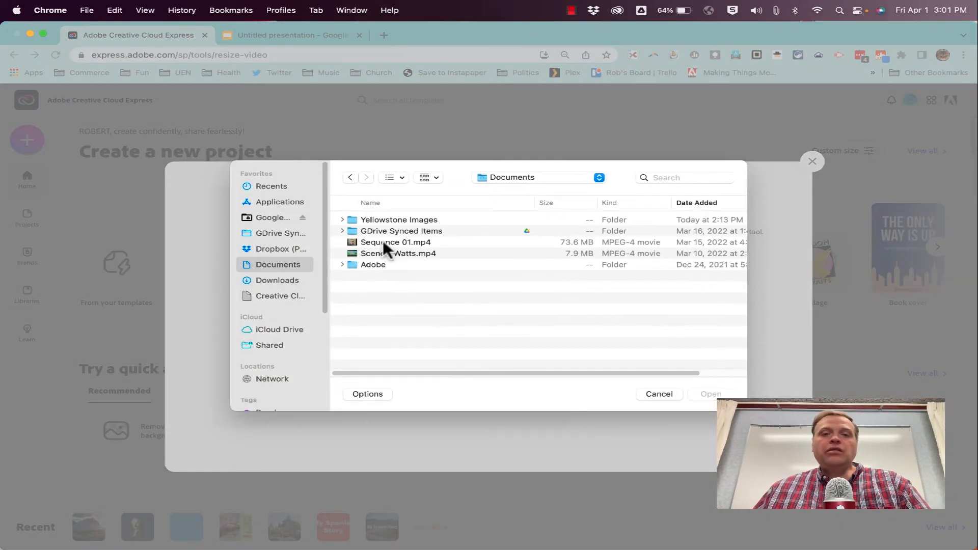
double_click(383, 220)
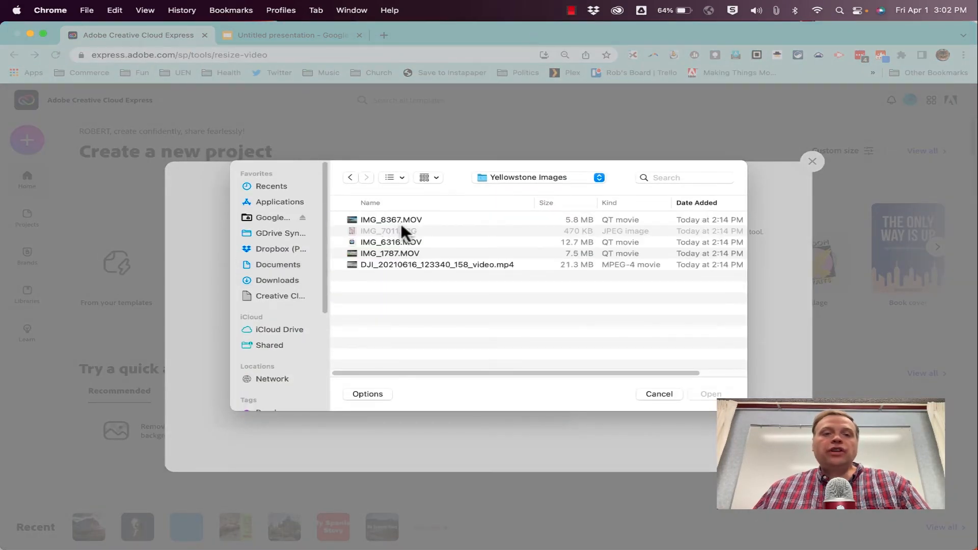
click(378, 219)
key(Return)
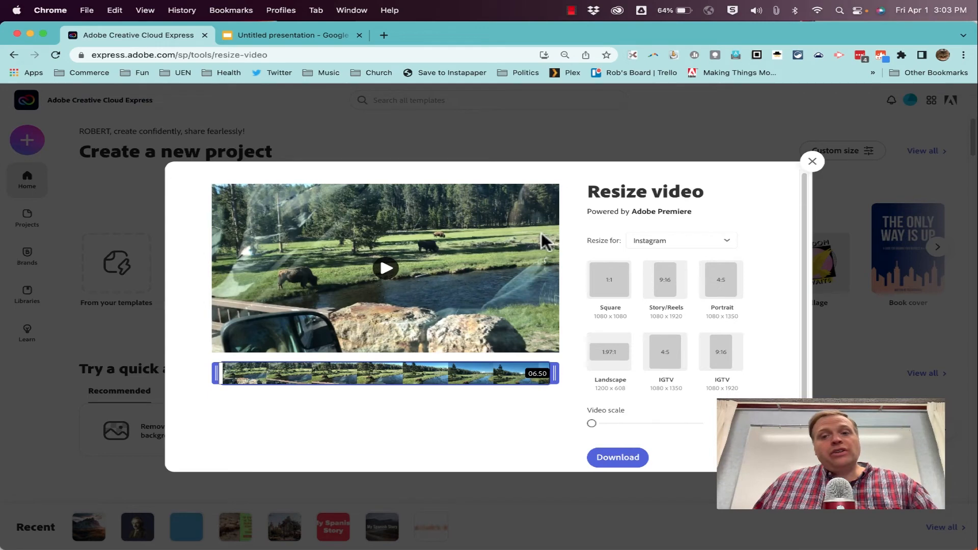
Step: Try the Instagram Square and Story/Reels sizes on the video, ending on Portrait 4:5 (1080 x 1350)
click(618, 282)
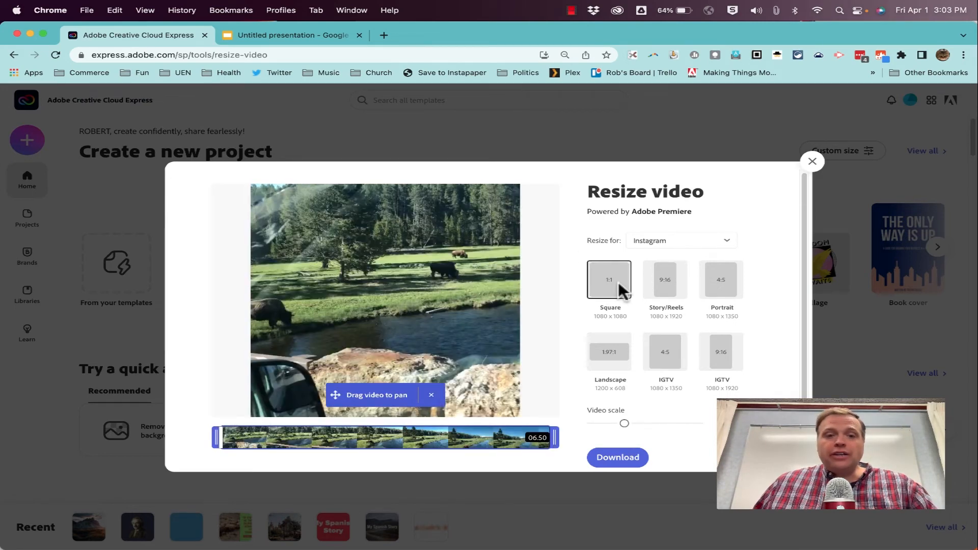
click(668, 282)
click(722, 283)
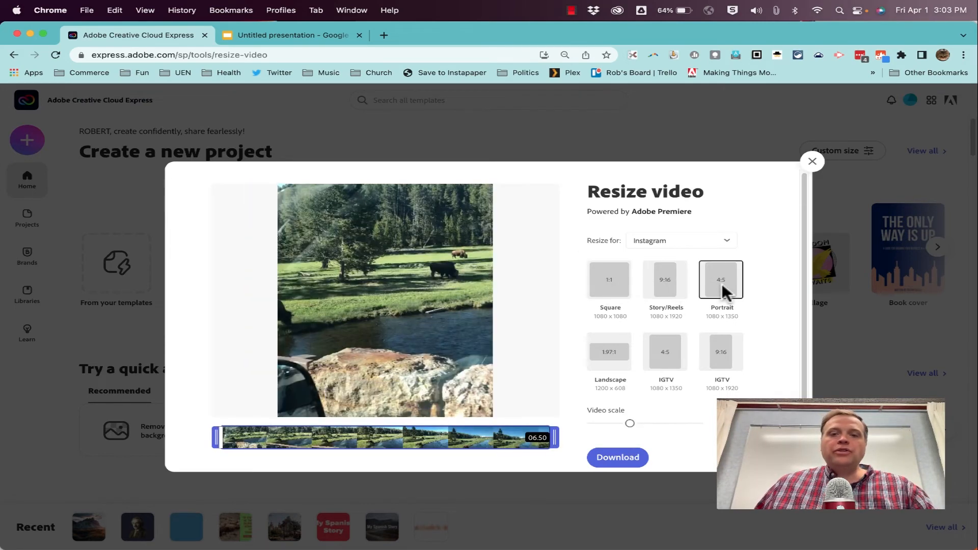
Step: Try the Instagram IGTV 9:16, IGTV 4:5 and Landscape sizes on the video, ending on Story/Reels (1080 x 1920)
click(722, 343)
click(669, 357)
click(619, 354)
click(665, 280)
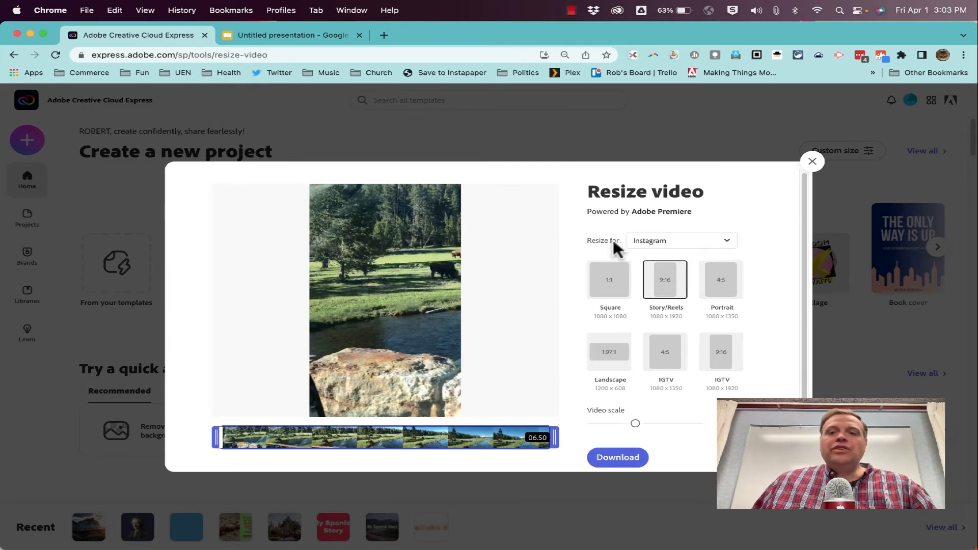
Step: Try resizing the video for other platforms, including Facebook, YouTube and Pinterest, ending on the Custom size option
click(684, 248)
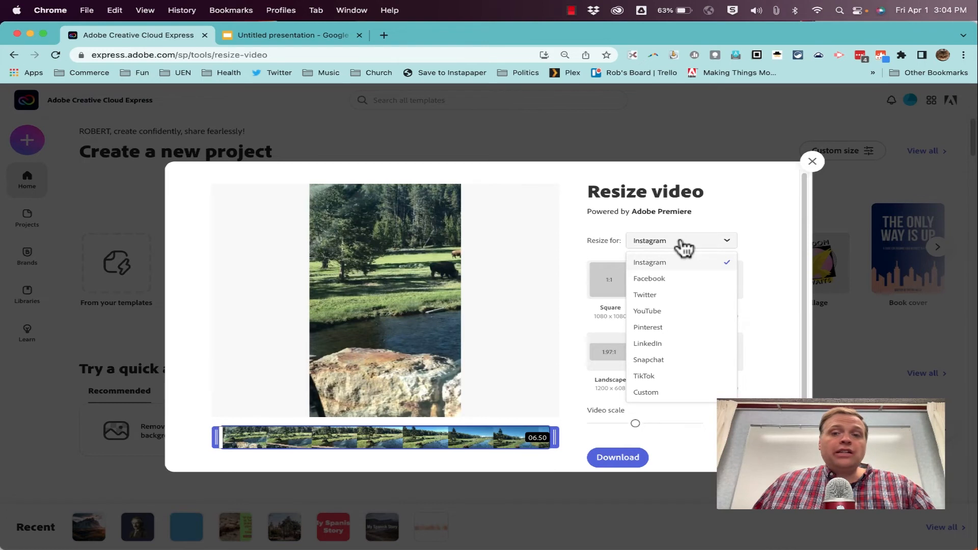
click(671, 277)
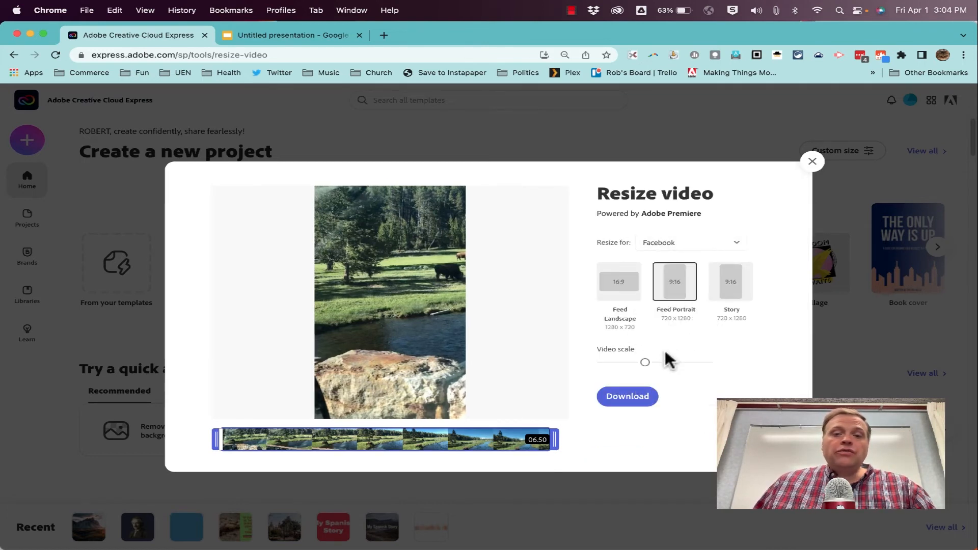
click(684, 248)
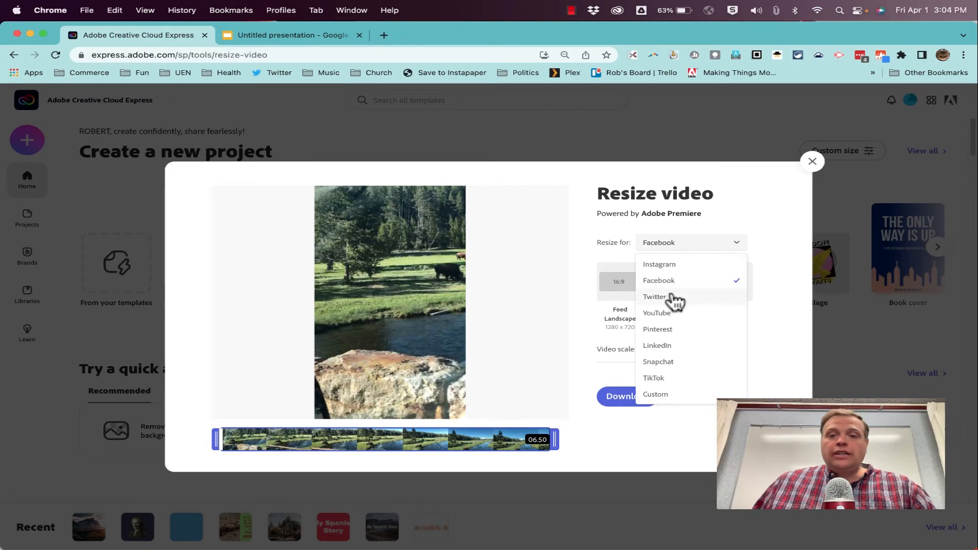
click(672, 298)
click(693, 247)
click(701, 327)
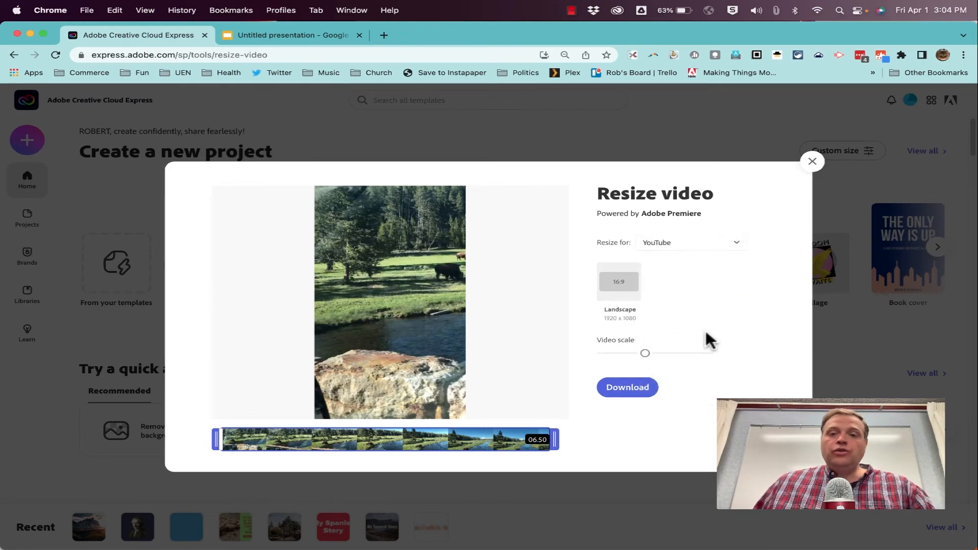
click(692, 249)
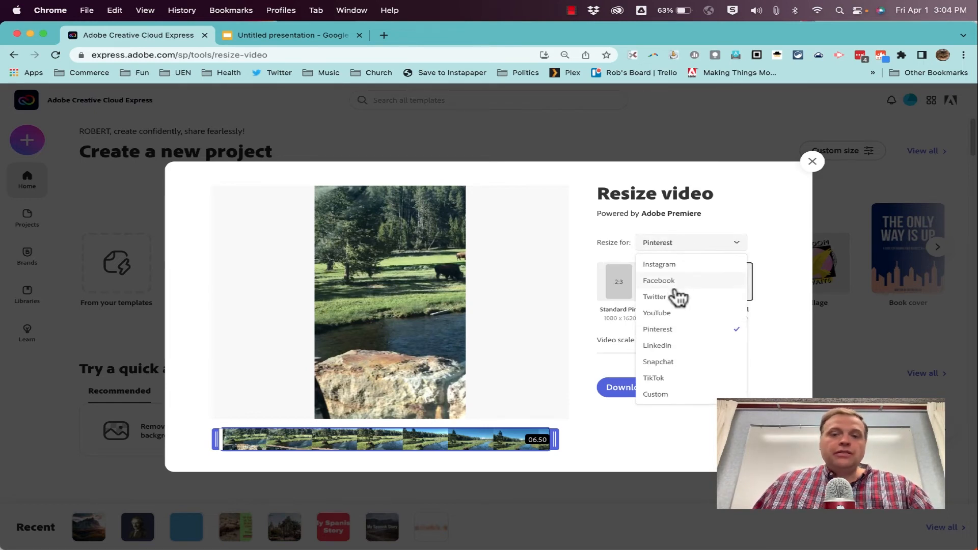
click(690, 395)
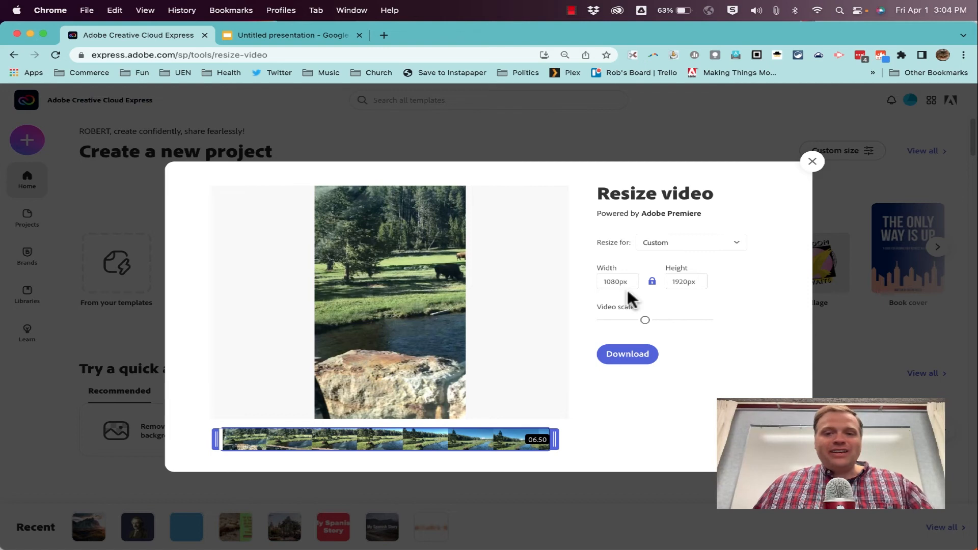
Step: Download the video in the Instagram Square size (1080 x 1080) and play the downloaded file
click(680, 246)
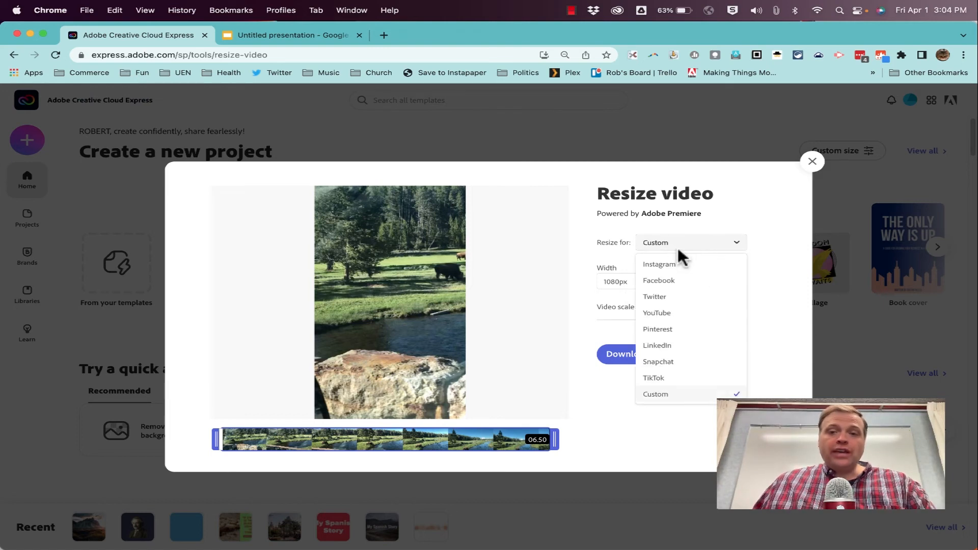
click(673, 266)
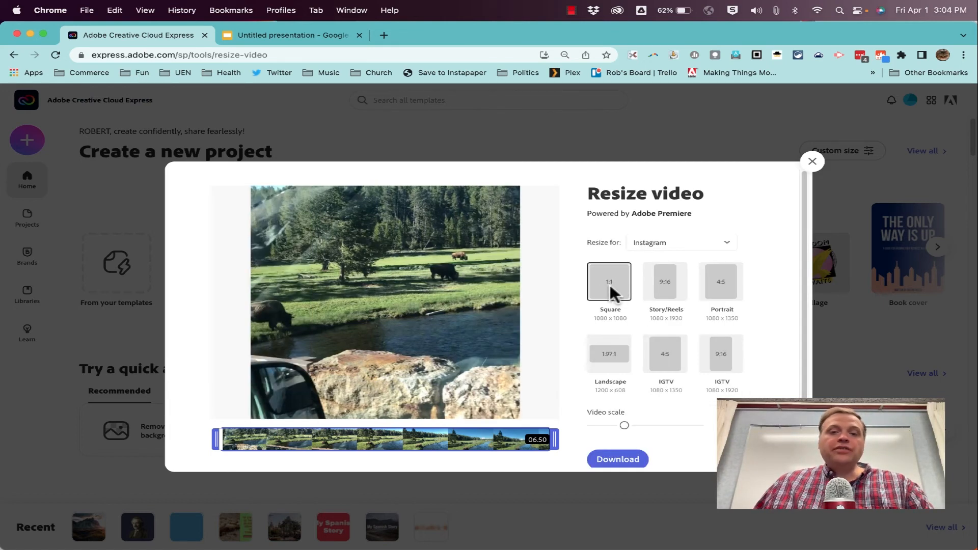
click(618, 459)
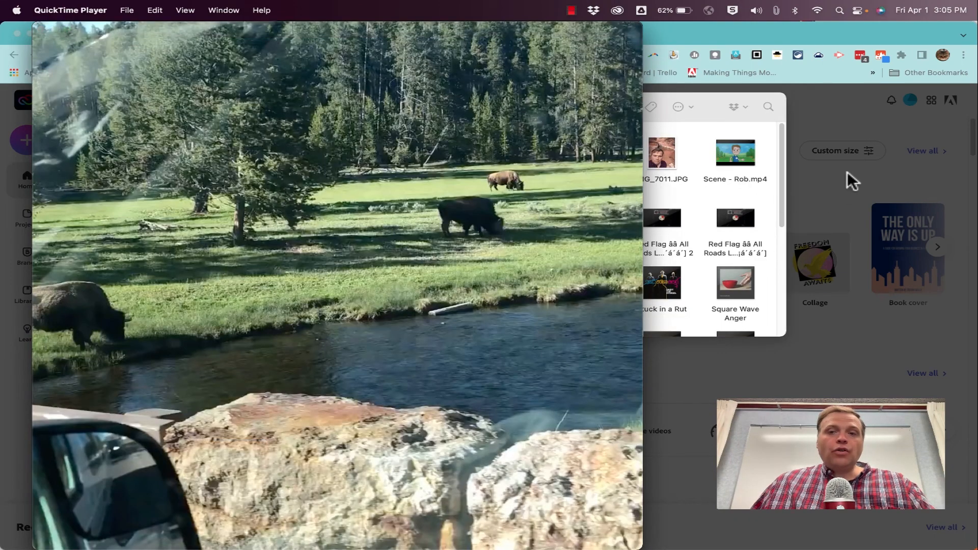
click(336, 441)
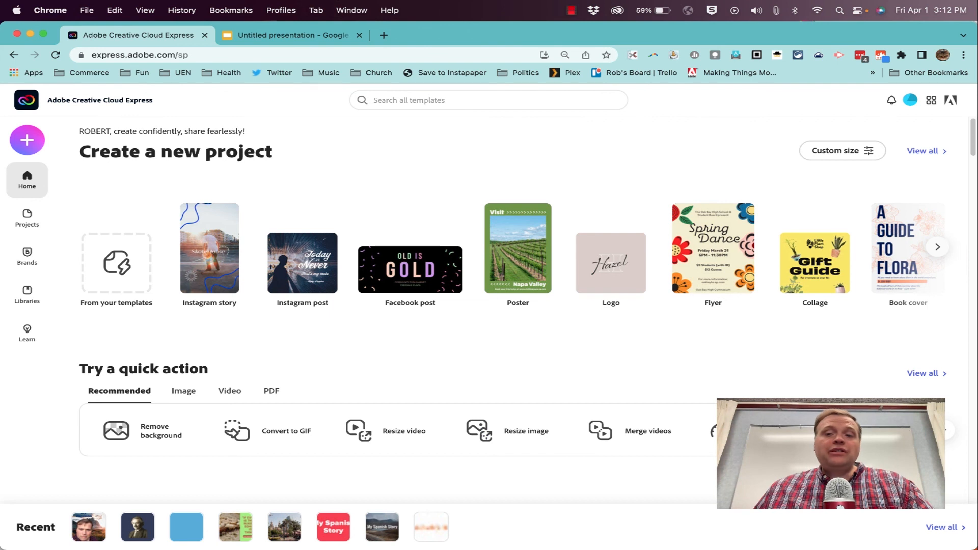
Step: Browse the recommended quick actions on the home page, from Merge videos through to Convert to MP4
click(946, 431)
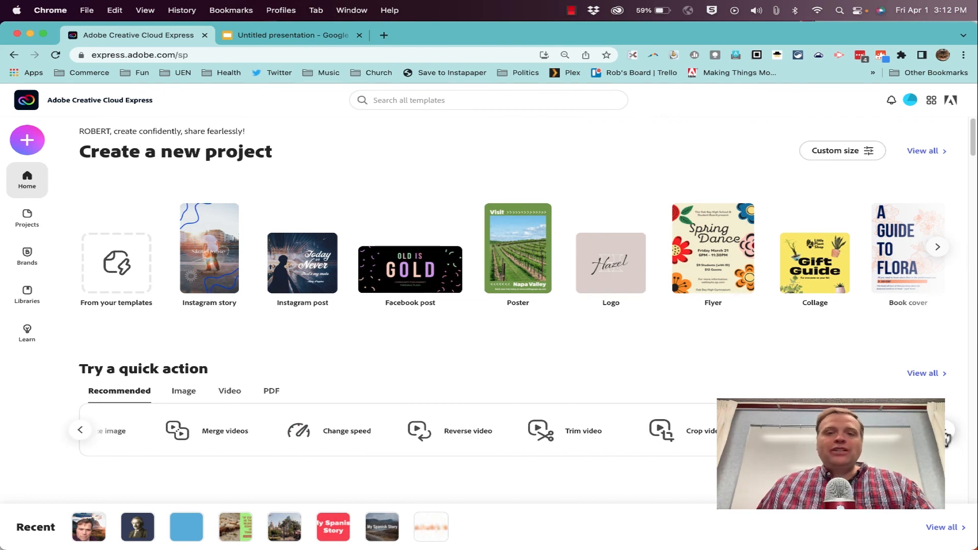
click(945, 430)
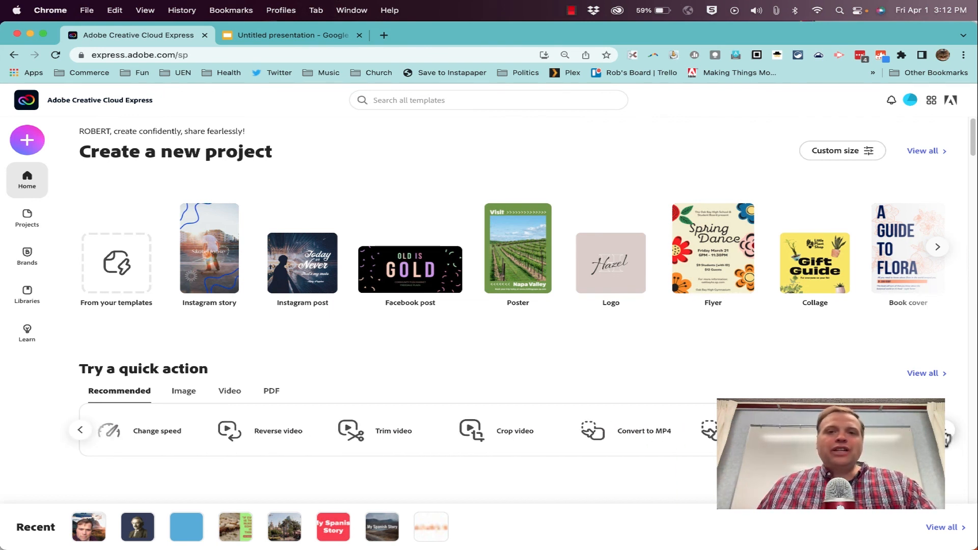